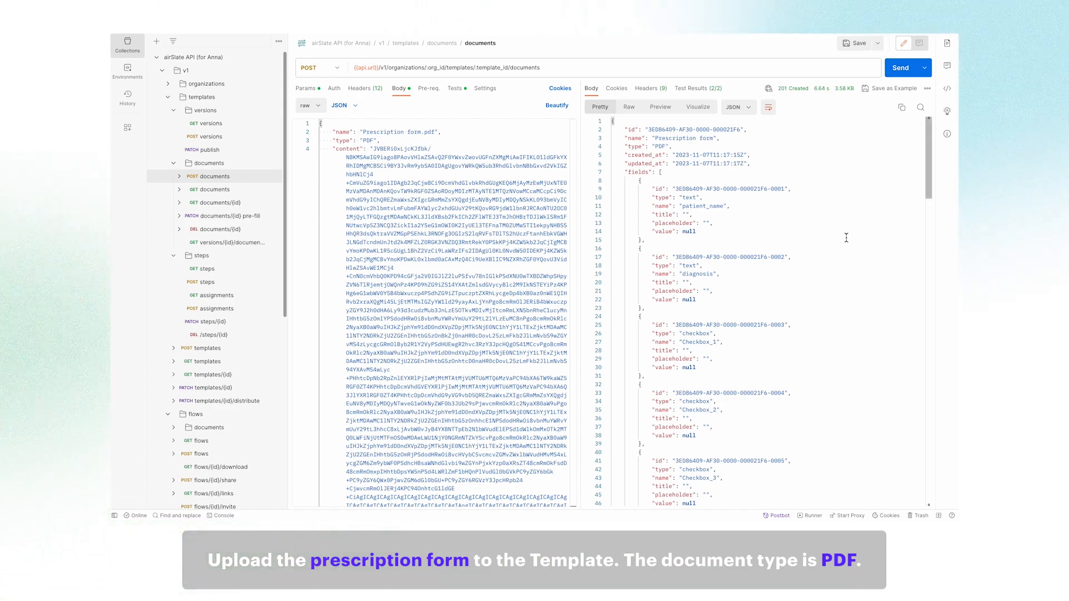
Scroll through the fields listed in the 201 Created response for the uploaded Prescription form.pdf.
{"action": "scroll", "coordinate": [846, 238], "scroll_direction": "down", "scroll_amount": 20}
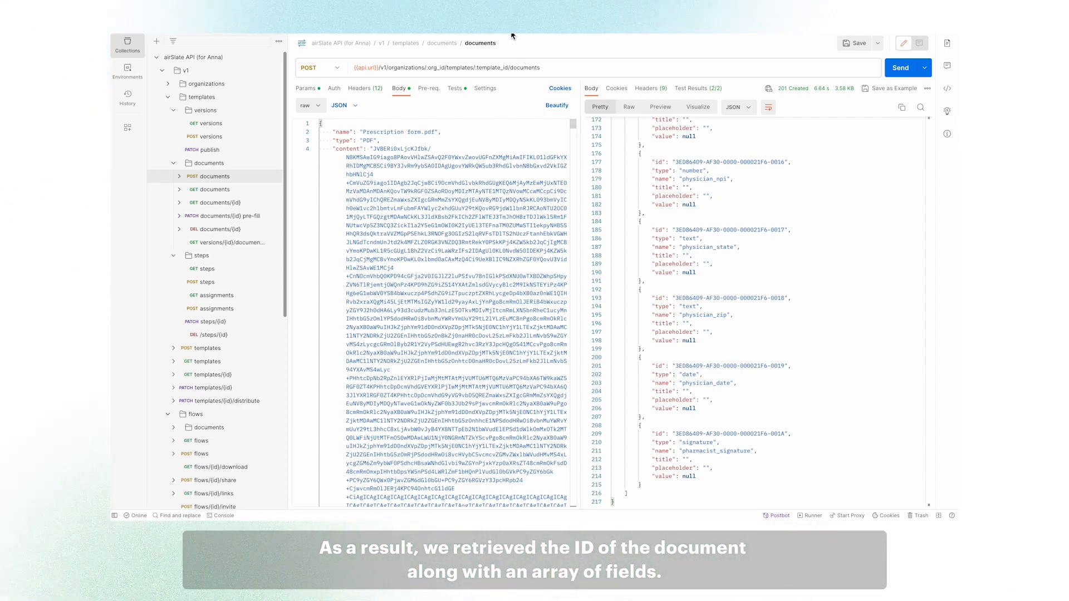
List the template's steps and copy the default step's ID.
{"action": "left_click", "coordinate": [207, 269]}
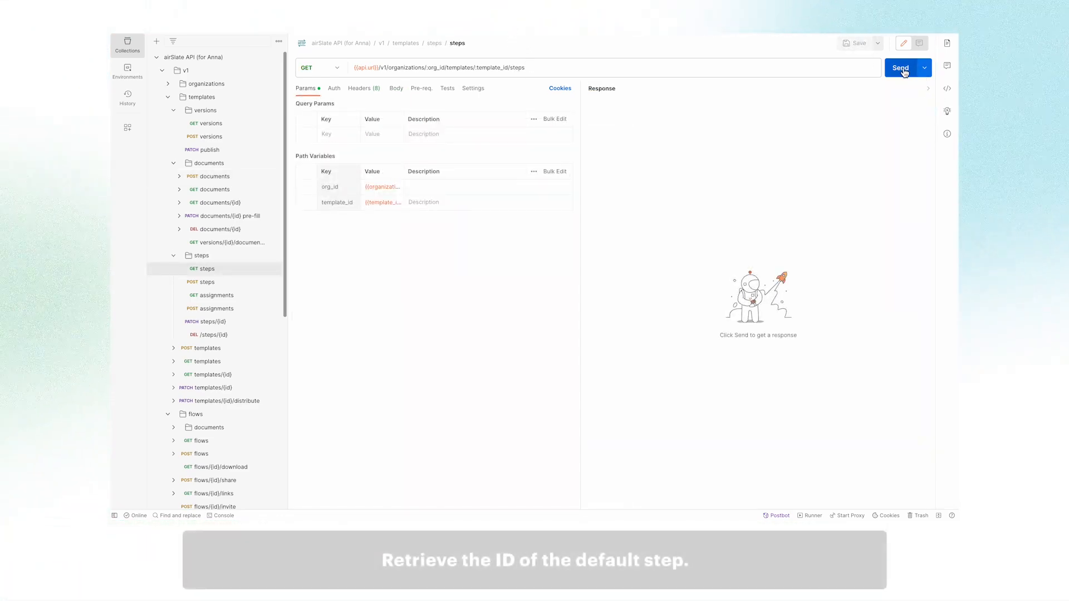
{"action": "left_click", "coordinate": [894, 71]}
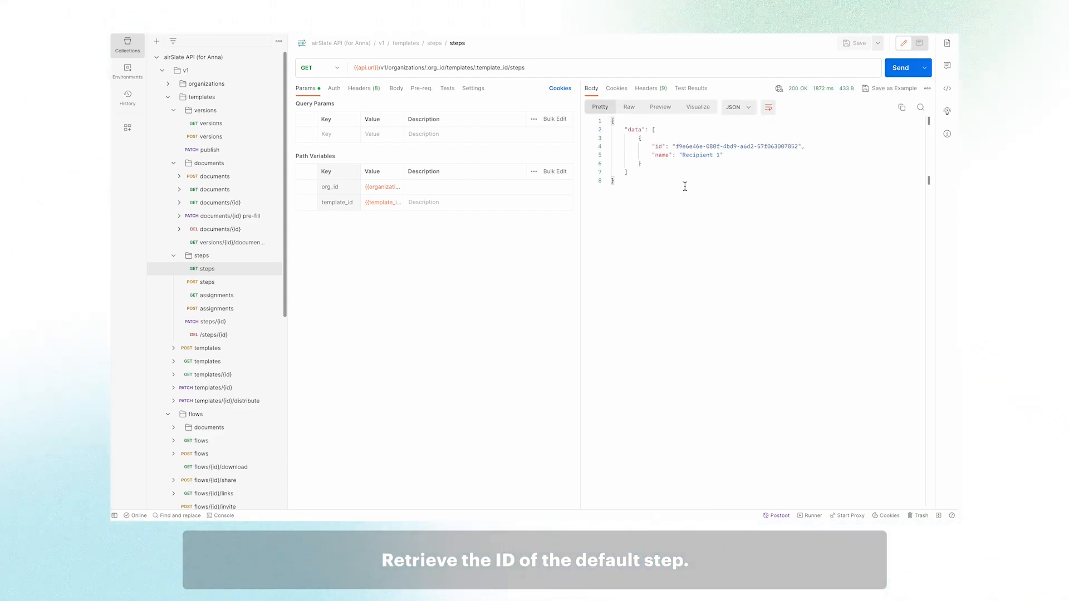
{"action": "left_click_drag", "start_coordinate": [675, 146], "coordinate": [799, 148]}
{"action": "key", "text": "ctrl+c"}
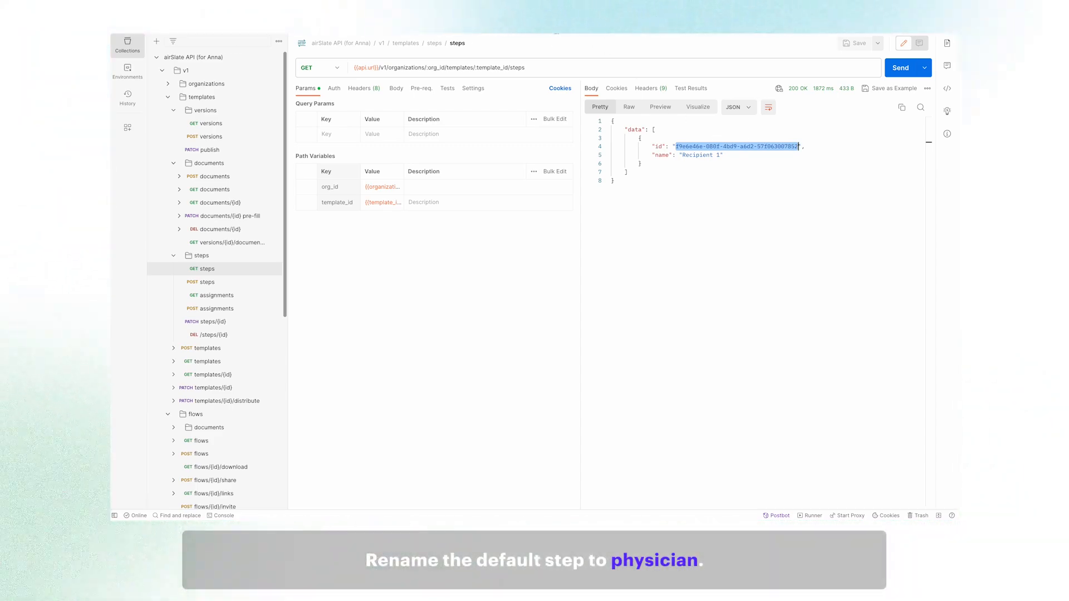
Rename the default step to Physician with the PATCH steps request, using the copied step_id.
{"action": "left_click", "coordinate": [555, 28]}
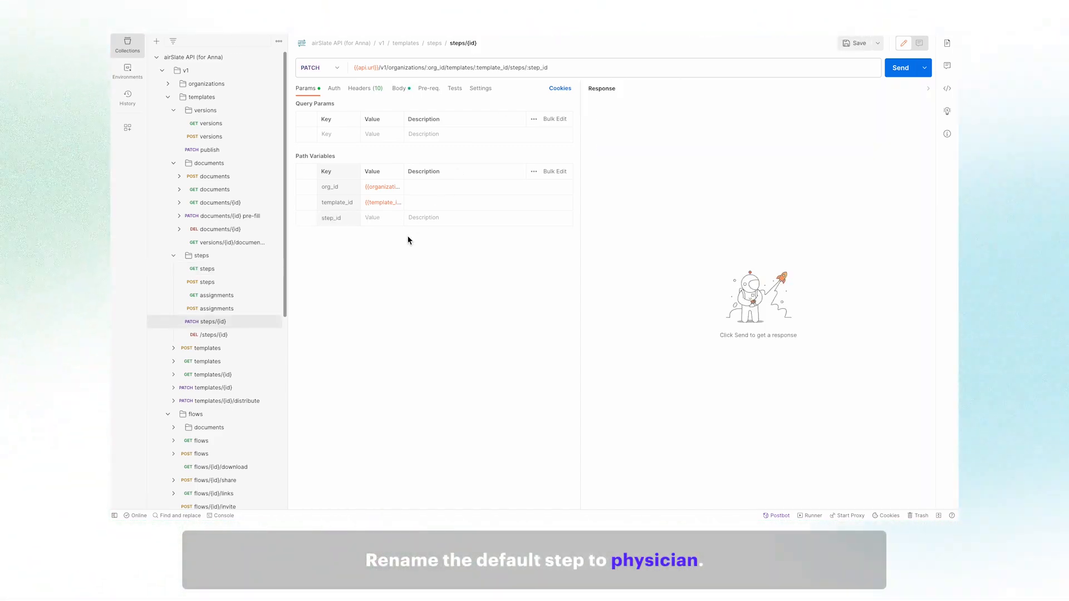
{"action": "left_click", "coordinate": [389, 218]}
{"action": "key", "text": "ctrl+v"}
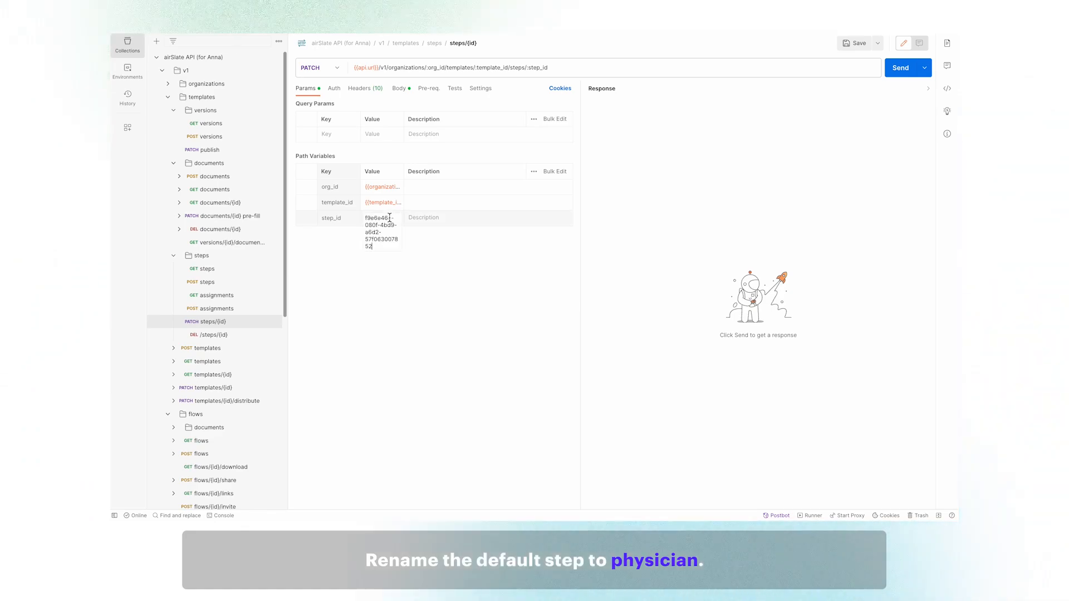
{"action": "left_click", "coordinate": [400, 89]}
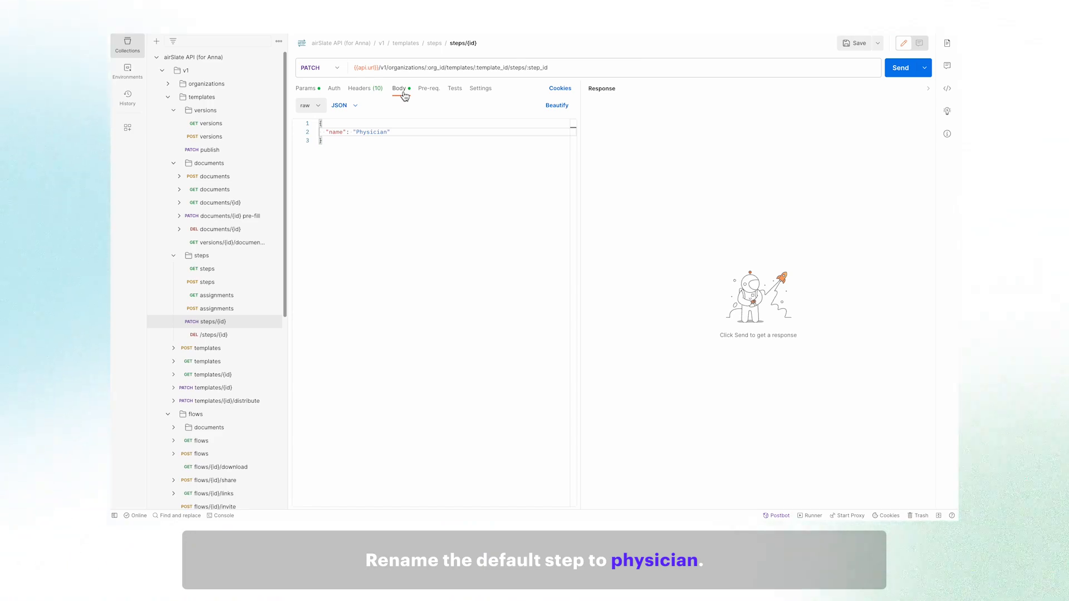
{"action": "left_click", "coordinate": [901, 70]}
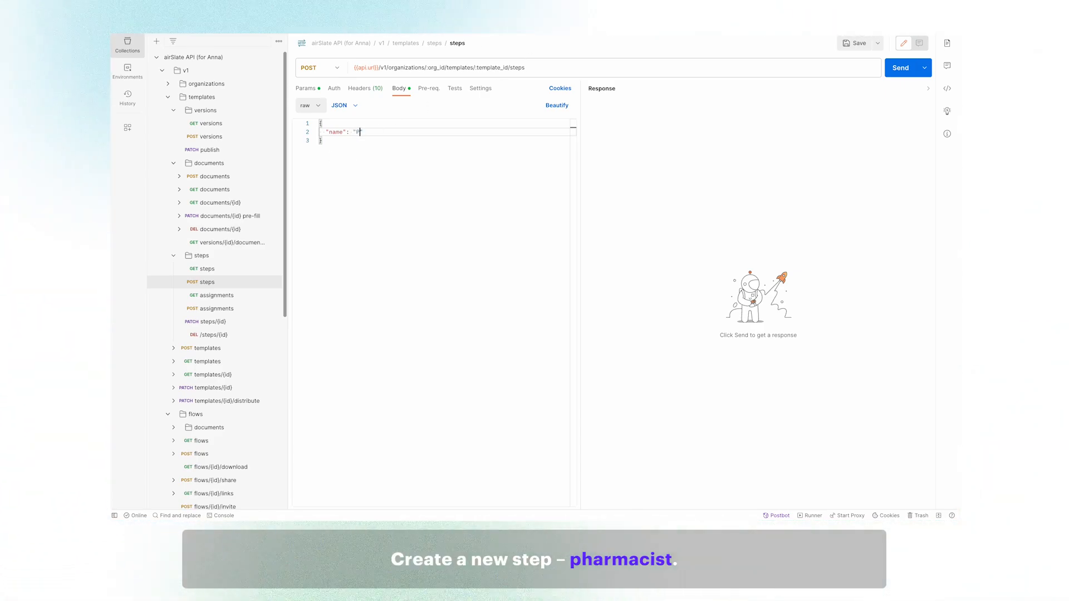
Create the Pharmacist step, then re-list steps to confirm both Physician and Pharmacist exist.
{"action": "type", "text": "harmaci"}
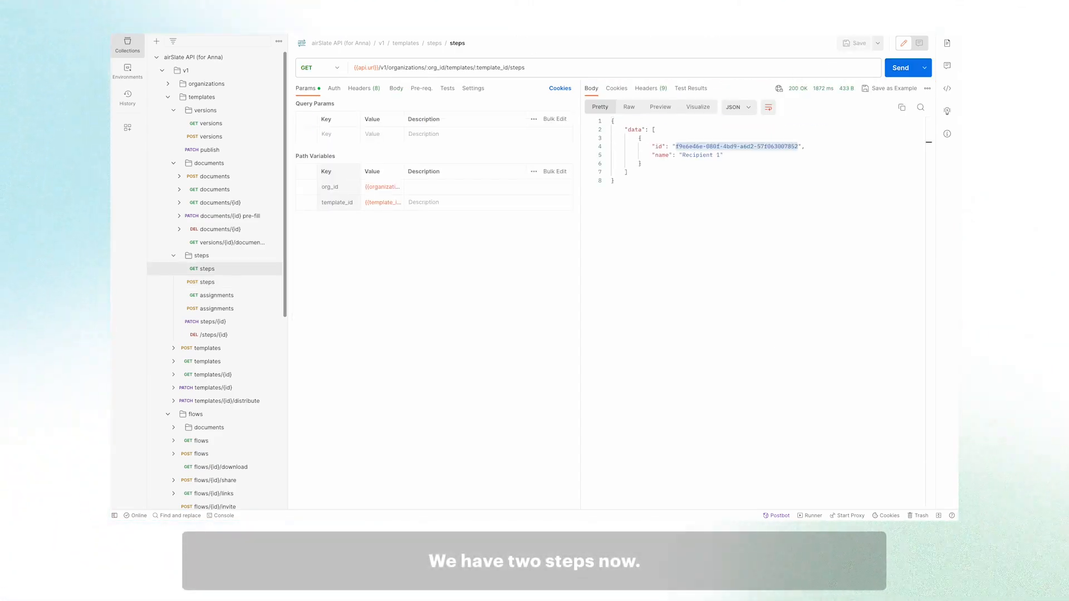
{"action": "left_click", "coordinate": [899, 70]}
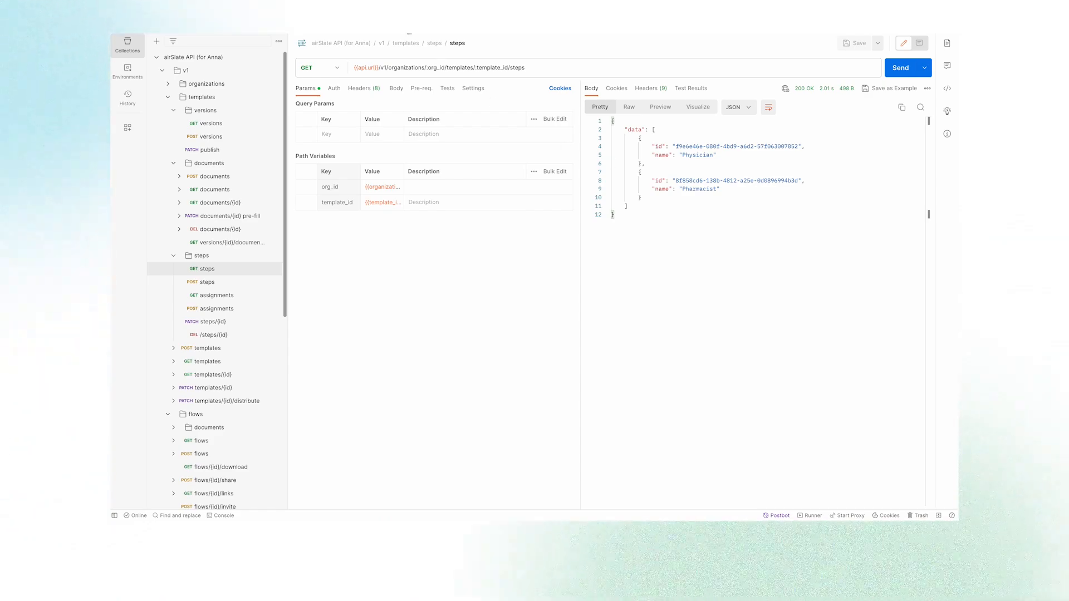
{"action": "left_click", "coordinate": [408, 26]}
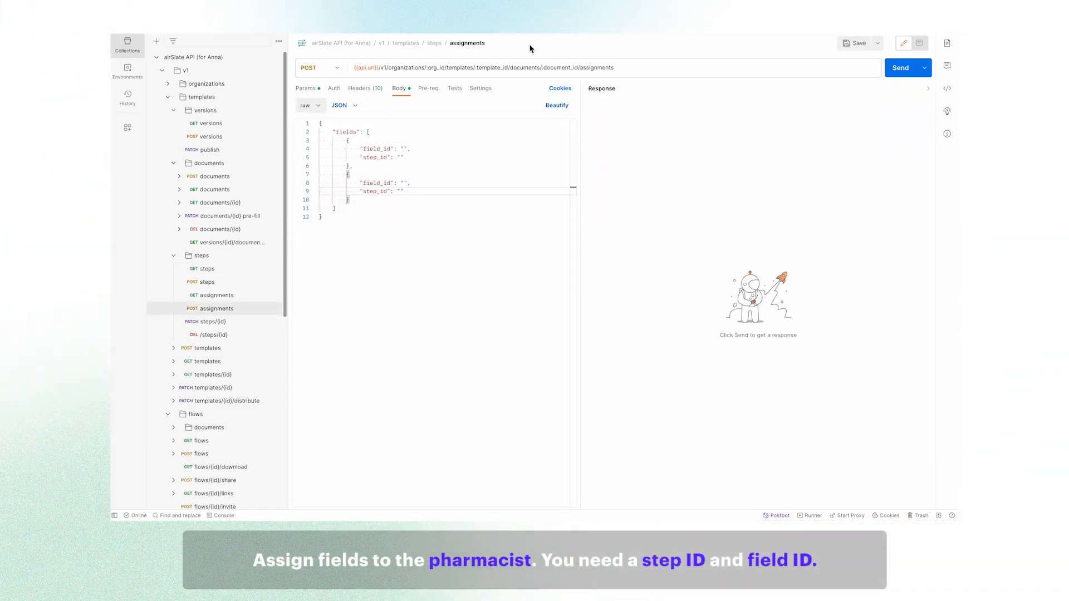
Fill the two field_id values with the pharmacist_signature and pharmacist_comment field IDs.
{"action": "left_click", "coordinate": [357, 32]}
{"action": "left_click_drag", "start_coordinate": [674, 434], "coordinate": [785, 433]}
{"action": "key", "text": "ctrl+c"}
{"action": "left_click", "coordinate": [406, 32]}
{"action": "left_click", "coordinate": [404, 150]}
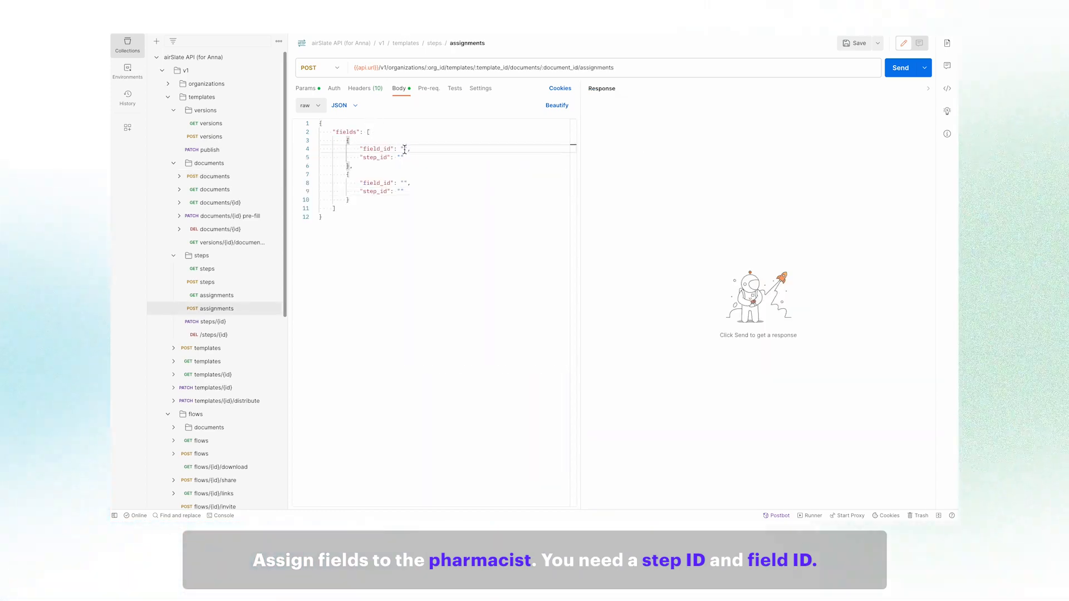
{"action": "key", "text": "ctrl+v"}
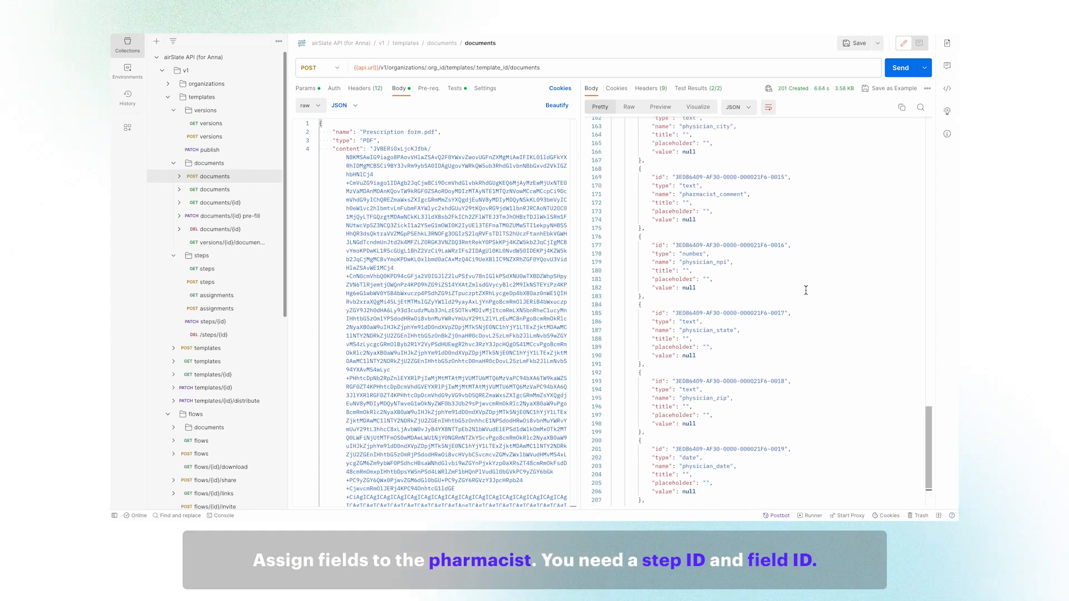
{"action": "scroll", "coordinate": [806, 290], "scroll_direction": "up", "scroll_amount": 2}
{"action": "left_click", "coordinate": [678, 190]}
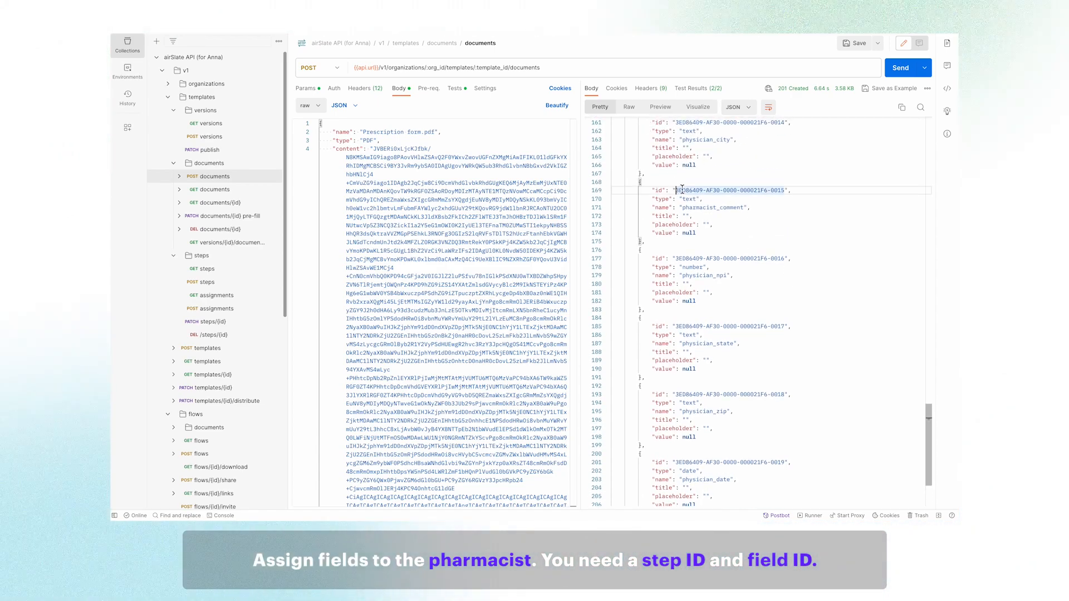
{"action": "left_click_drag", "start_coordinate": [782, 190], "coordinate": [785, 190]}
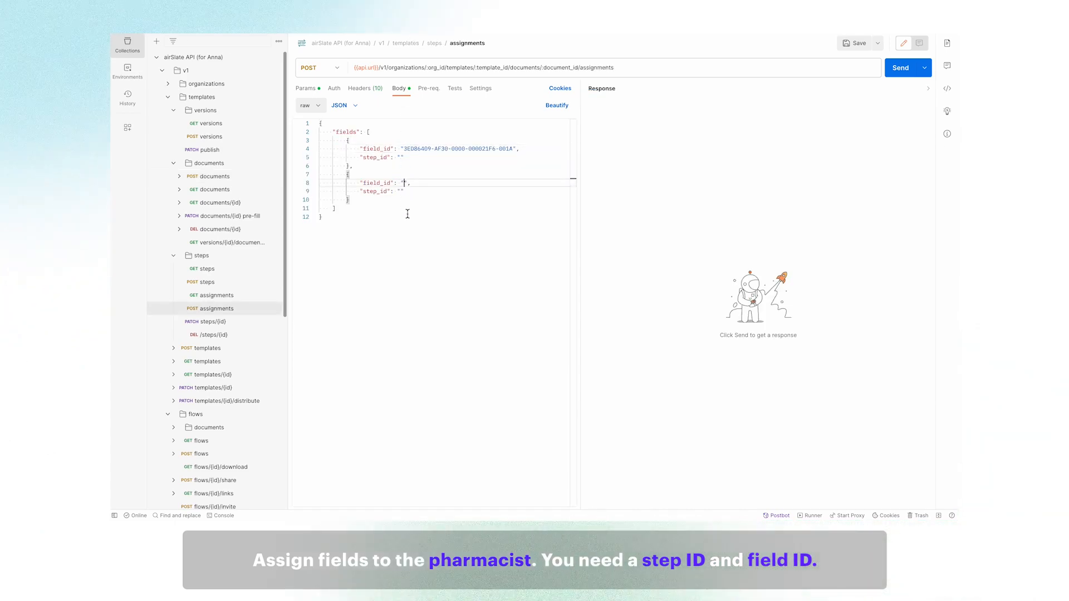
{"action": "key", "text": "ctrl+v"}
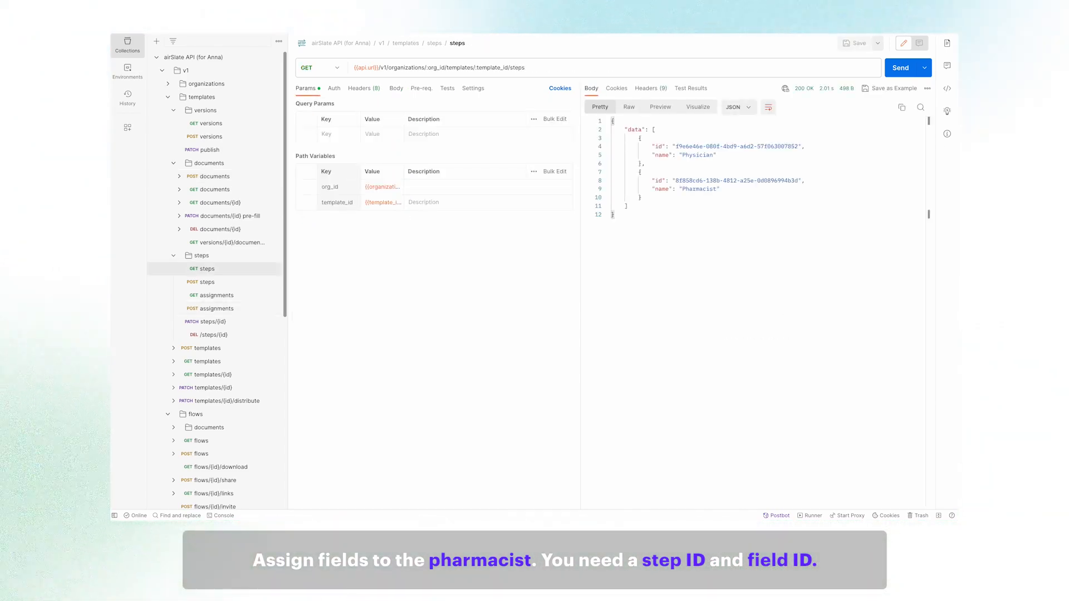
Set both step_id values to the Pharmacist step ID and send the assignments.
{"action": "left_click_drag", "start_coordinate": [676, 181], "coordinate": [799, 181]}
{"action": "key", "text": "ctrl+c"}
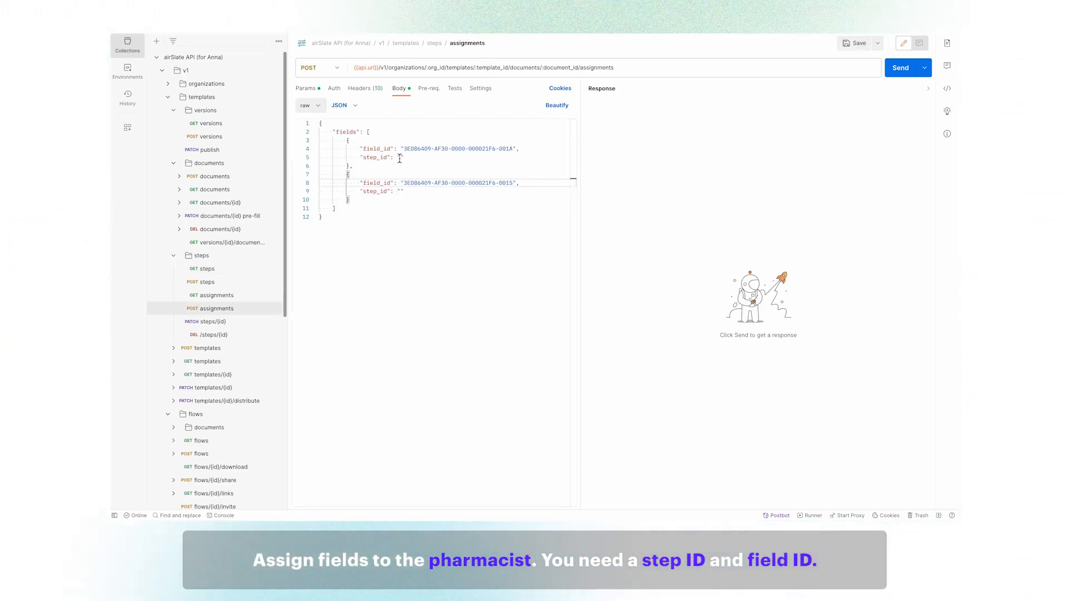
{"action": "left_click", "coordinate": [400, 158]}
{"action": "key", "text": "ctrl+v"}
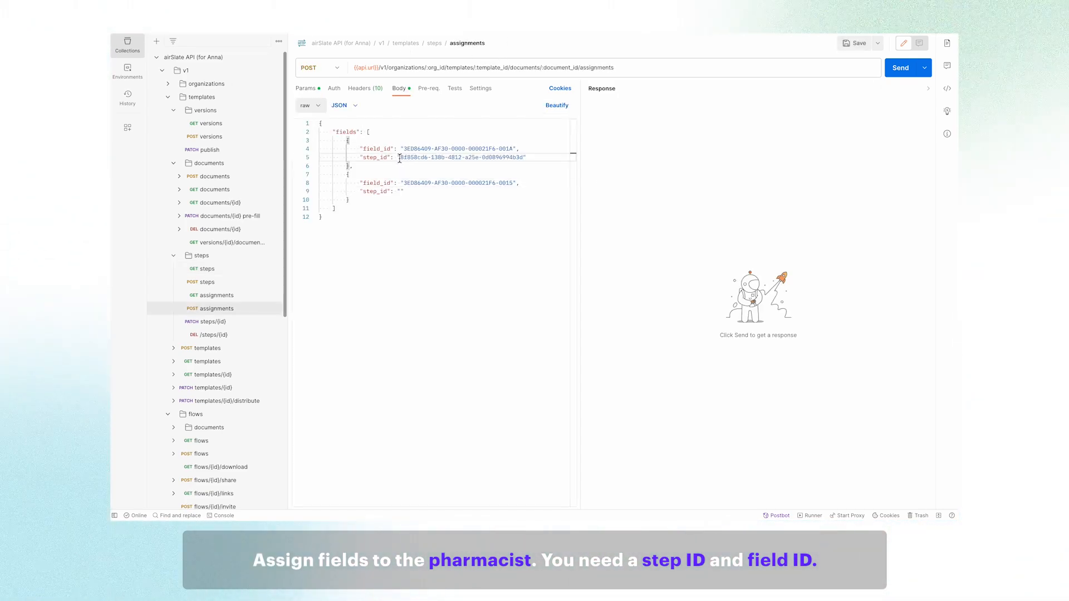
{"action": "left_click", "coordinate": [401, 192]}
{"action": "key", "text": "ctrl+v"}
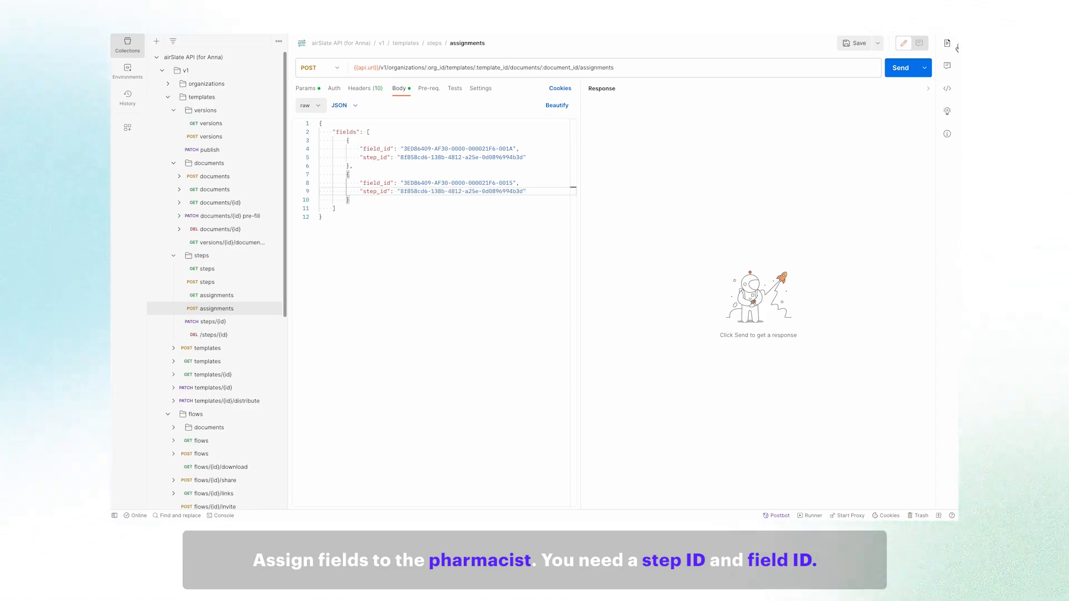
{"action": "left_click", "coordinate": [901, 69]}
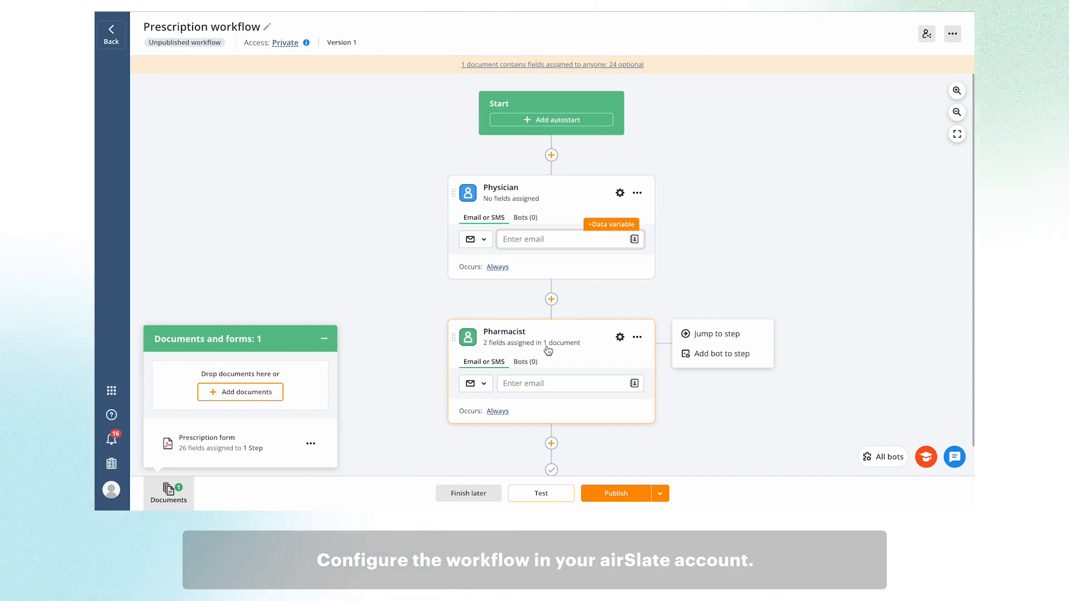
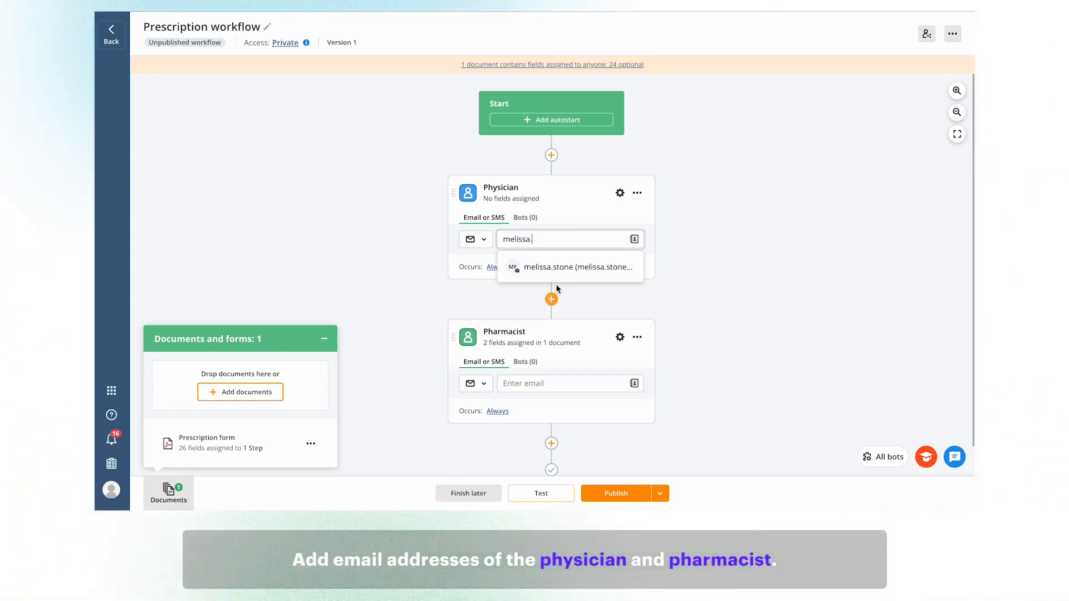
Enter the physician's and the pharmacist's email addresses as recipients of their steps.
{"action": "left_click", "coordinate": [576, 275]}
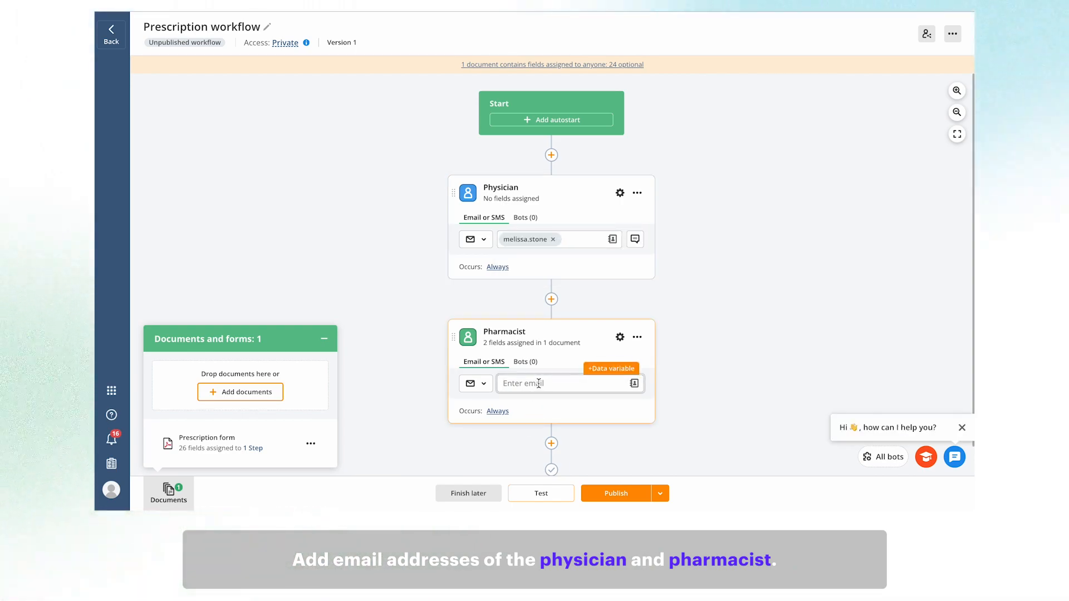
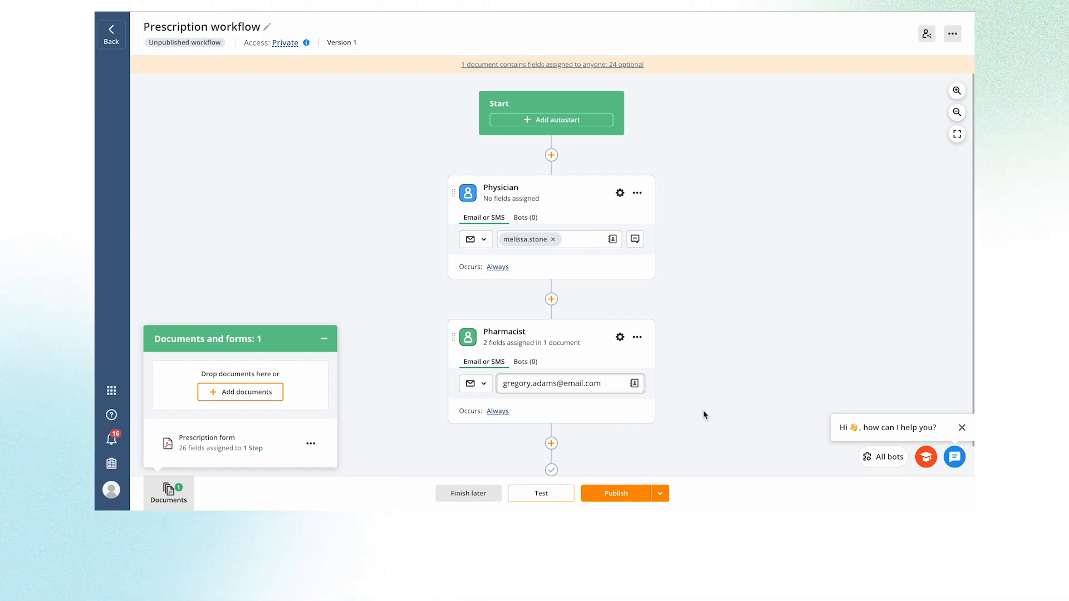
Add a jump from Pharmacist to Physician conditioned on the Prescription form's pharmacist_signature field.
{"action": "mouse_move", "coordinate": [638, 350]}
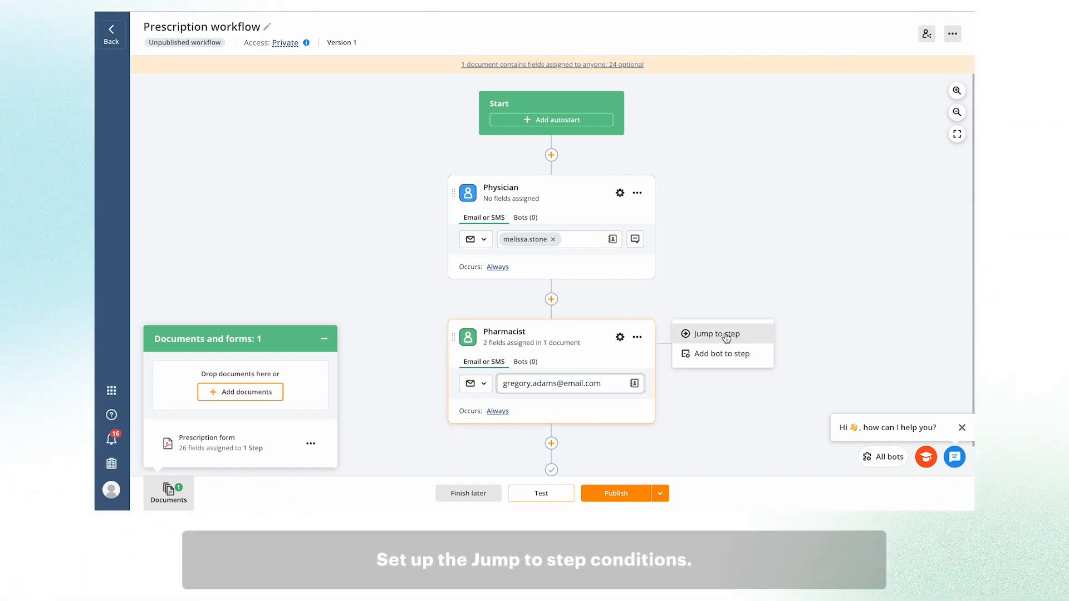
{"action": "left_click", "coordinate": [726, 336]}
{"action": "left_click", "coordinate": [544, 205]}
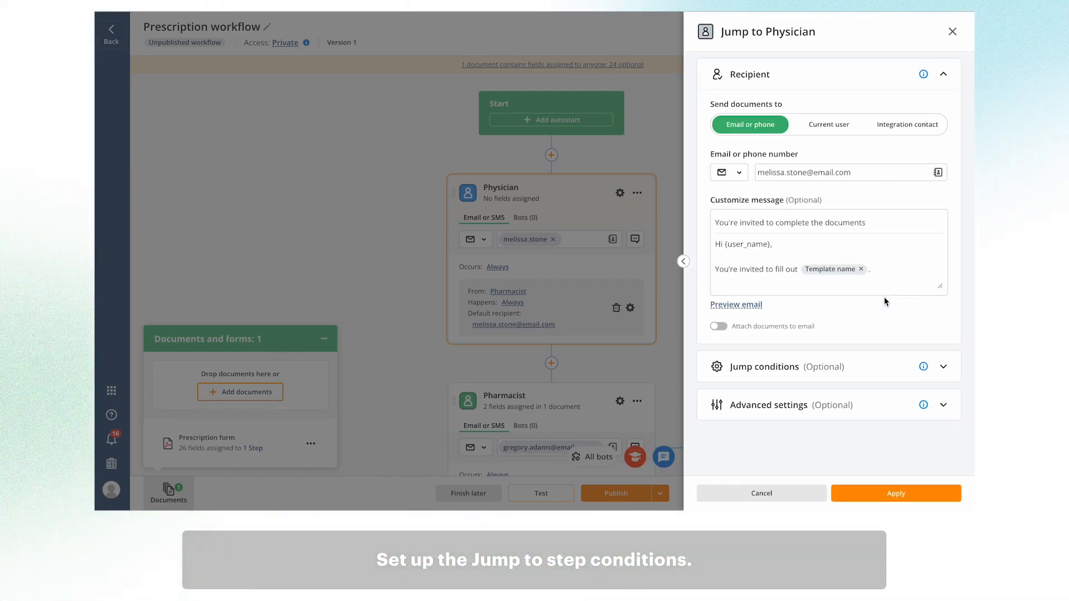
{"action": "left_click", "coordinate": [943, 369]}
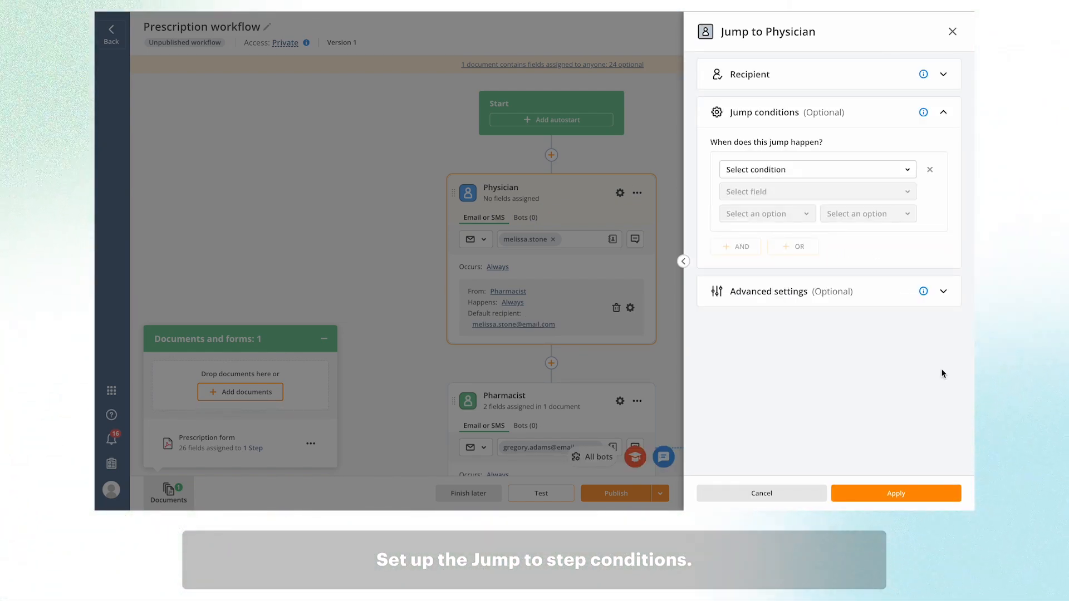
{"action": "left_click", "coordinate": [909, 170]}
{"action": "left_click", "coordinate": [841, 208]}
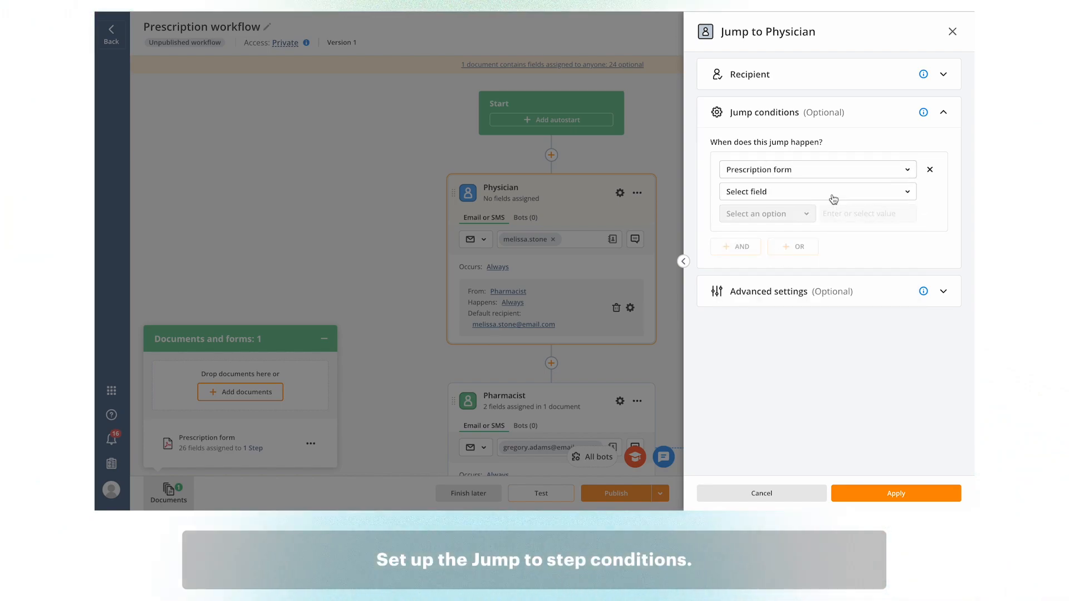
{"action": "left_click", "coordinate": [909, 193]}
{"action": "scroll", "coordinate": [818, 356], "scroll_direction": "down", "scroll_amount": 10}
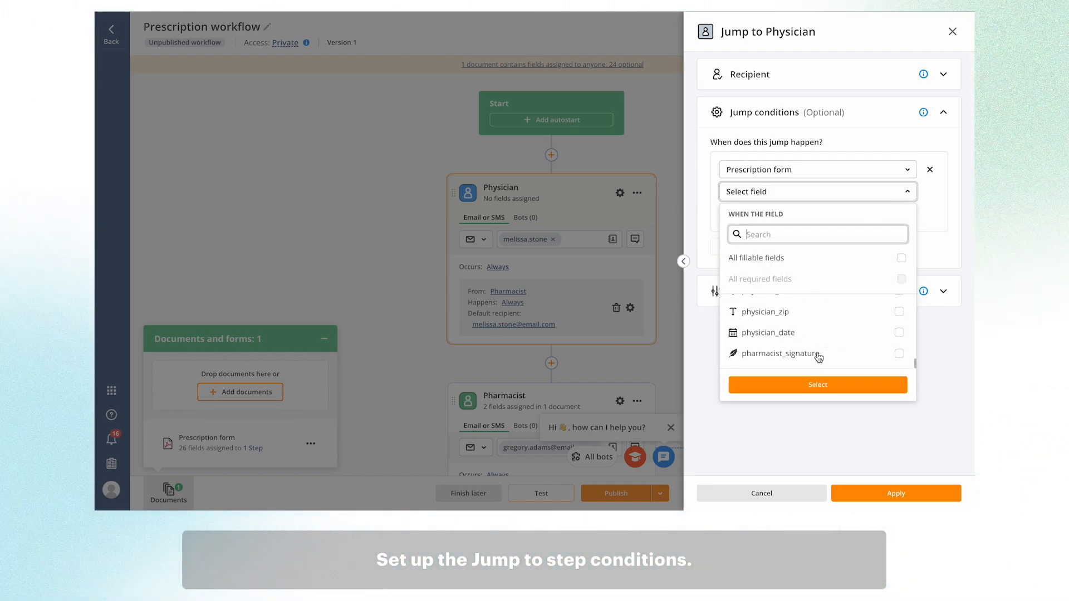
{"action": "left_click", "coordinate": [900, 353]}
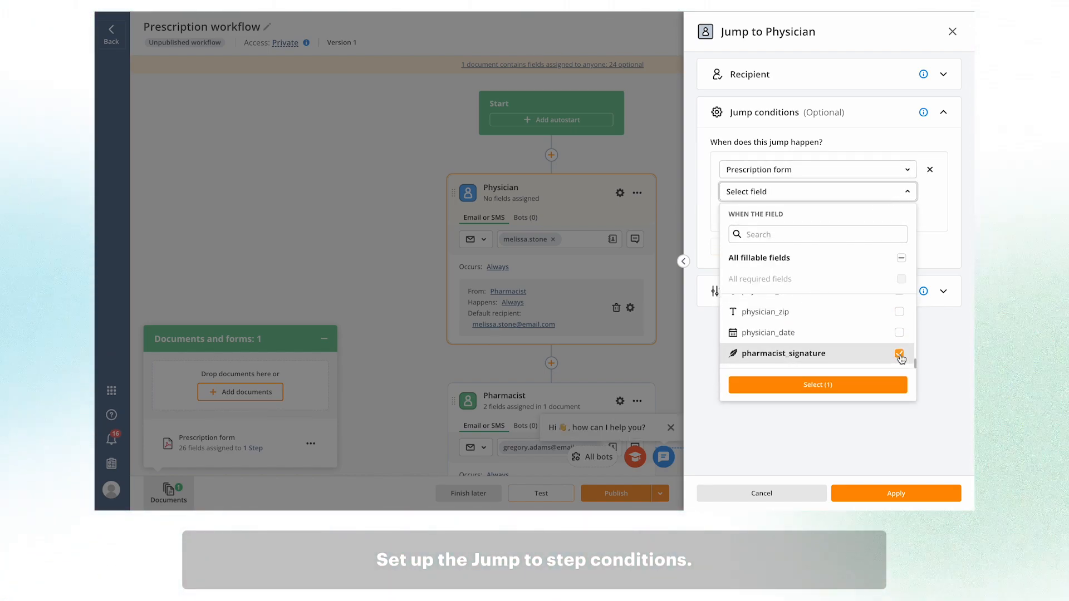
{"action": "left_click", "coordinate": [869, 385]}
Set the condition to 'is not signed', enable Recurrence, and apply the jump.
{"action": "left_click", "coordinate": [805, 218]}
{"action": "left_click", "coordinate": [754, 262]}
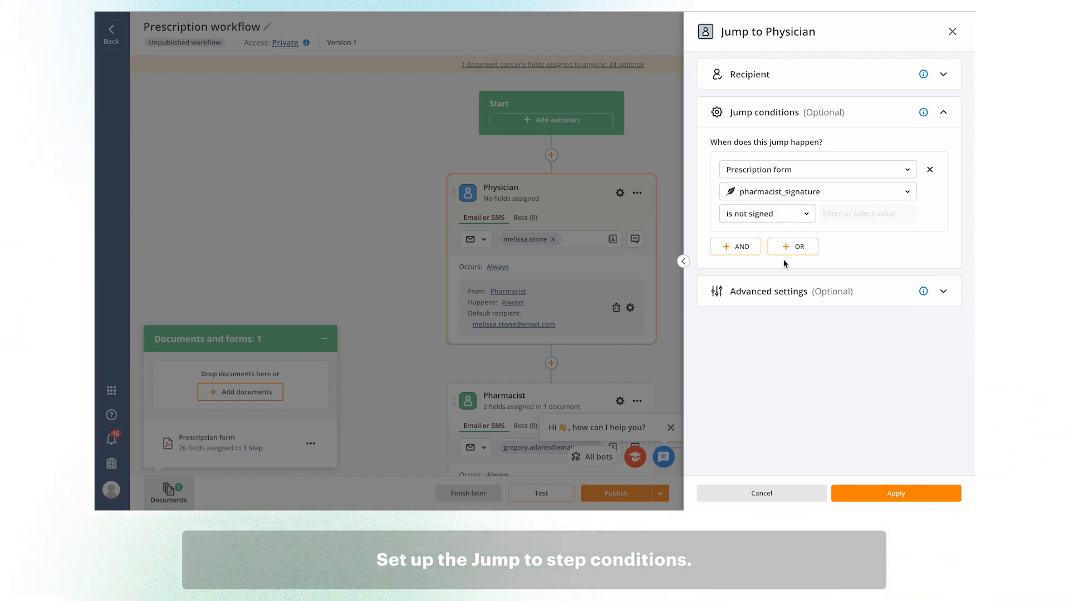
{"action": "left_click", "coordinate": [941, 290]}
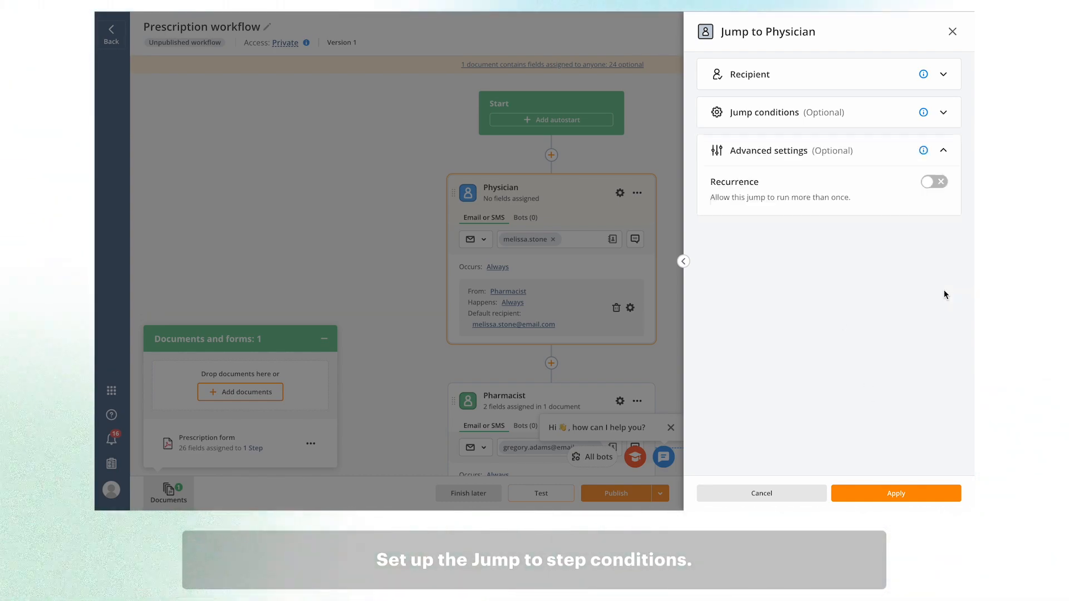
{"action": "left_click", "coordinate": [944, 186]}
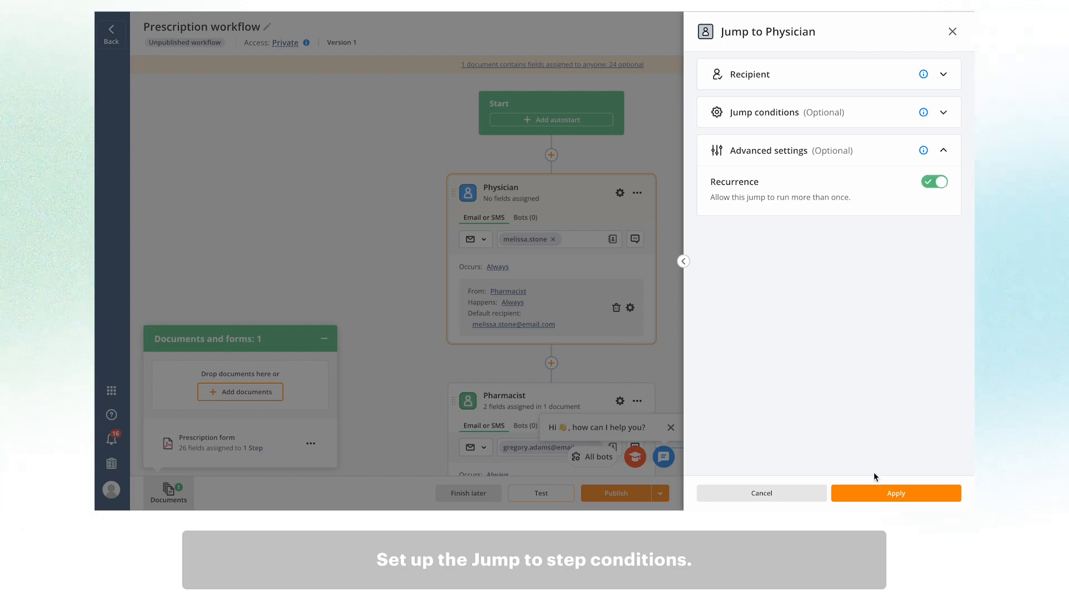
{"action": "left_click", "coordinate": [896, 493]}
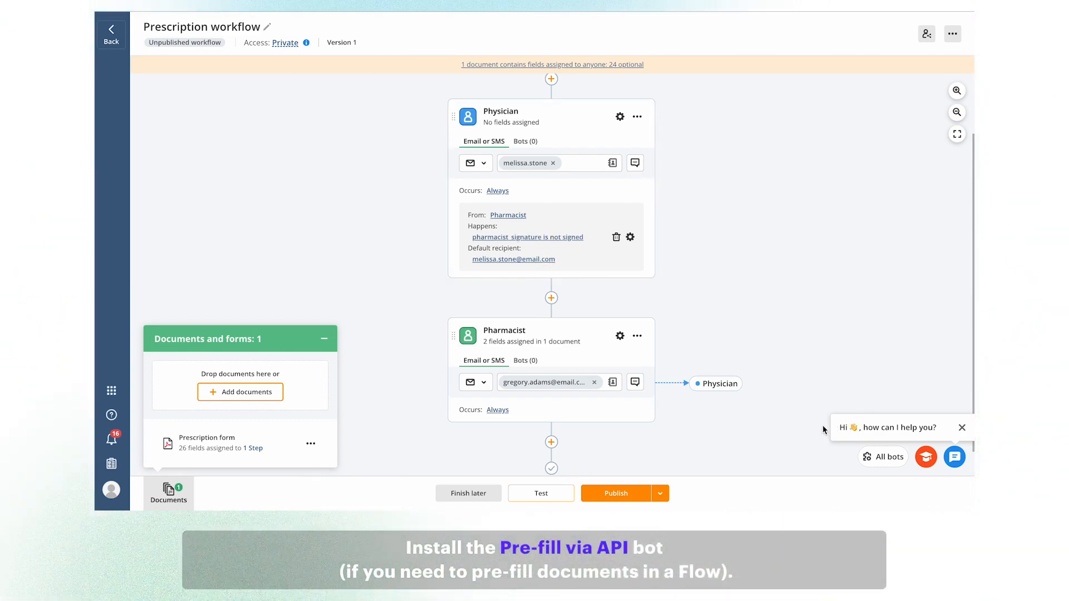
Search bots for 'API', install and apply Pre-fill via API, and return to the workflow.
{"action": "left_click", "coordinate": [889, 460]}
{"action": "left_click", "coordinate": [626, 155]}
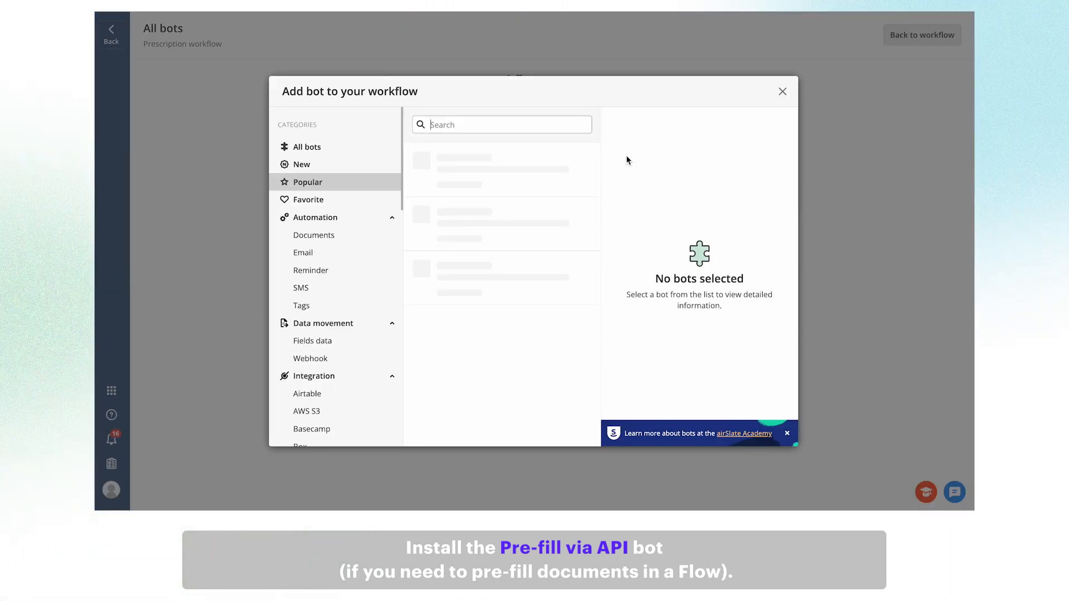
{"action": "type", "text": "API"}
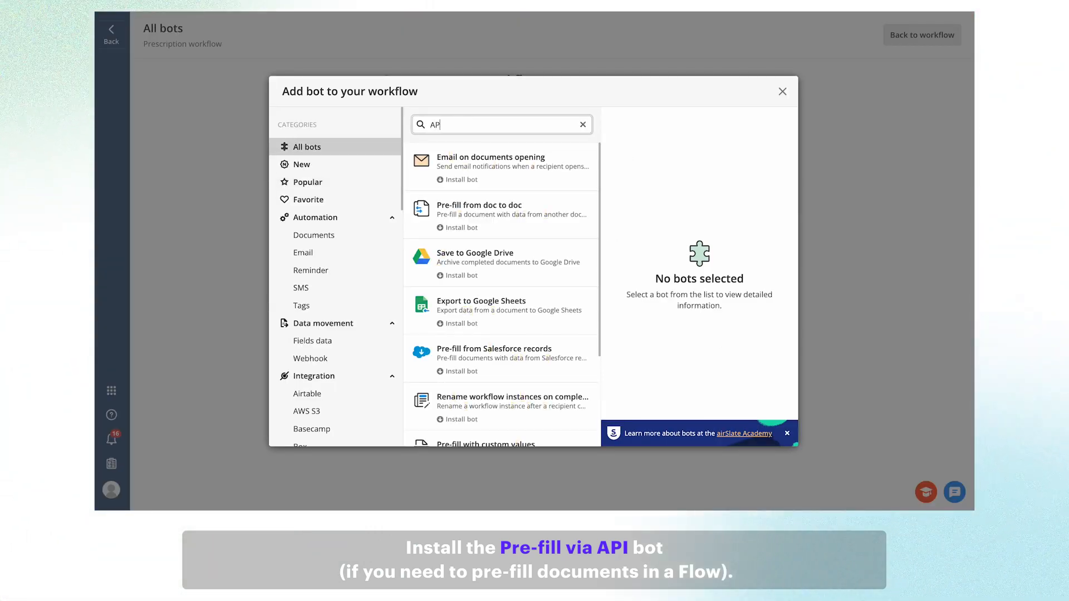
{"action": "left_click", "coordinate": [537, 167]}
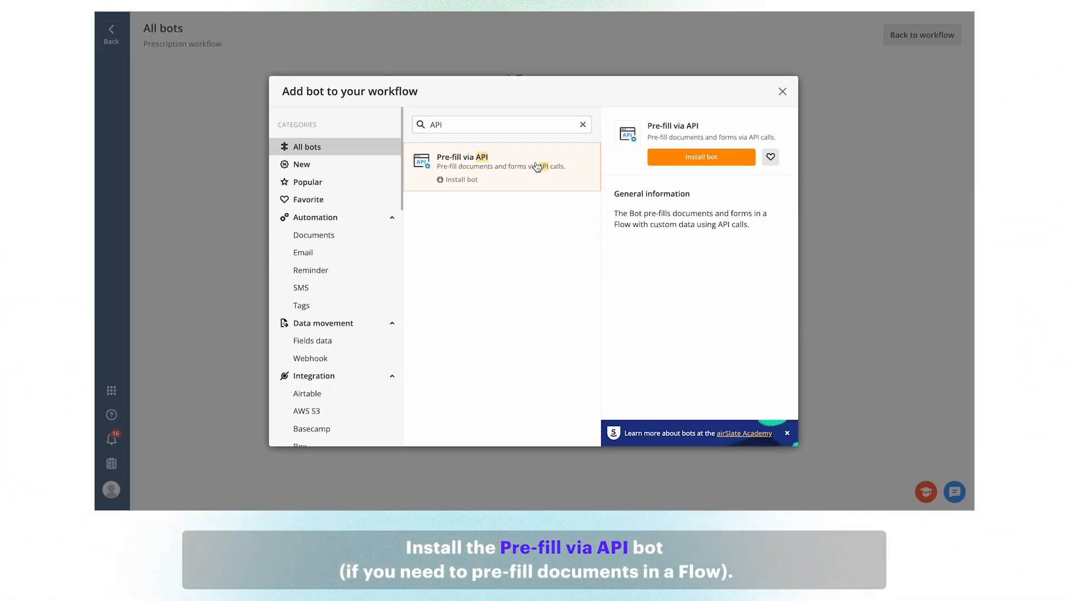
{"action": "left_click", "coordinate": [701, 157]}
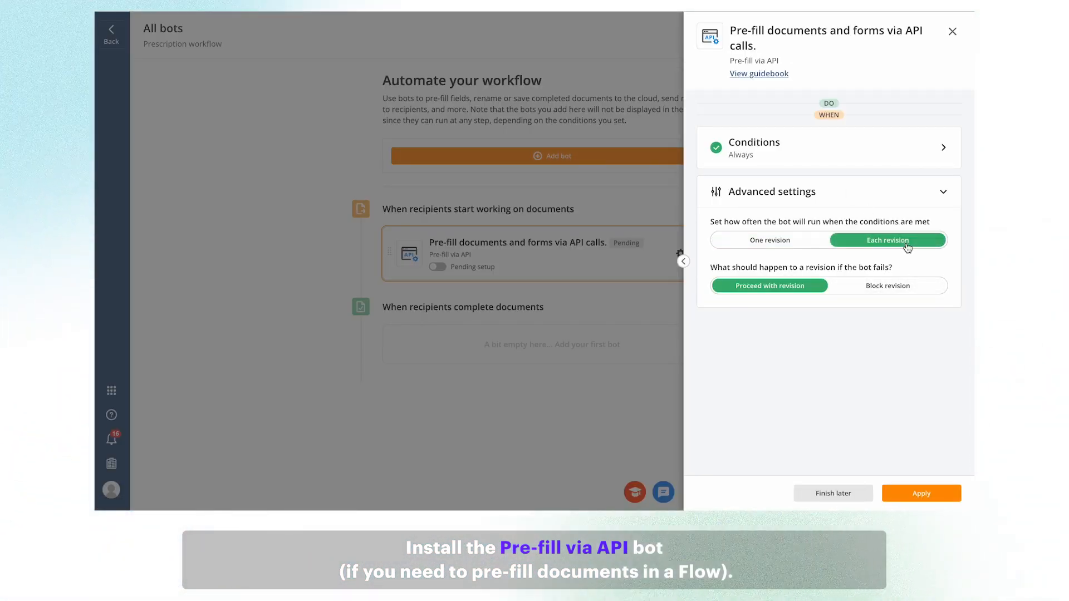
{"action": "left_click", "coordinate": [927, 495]}
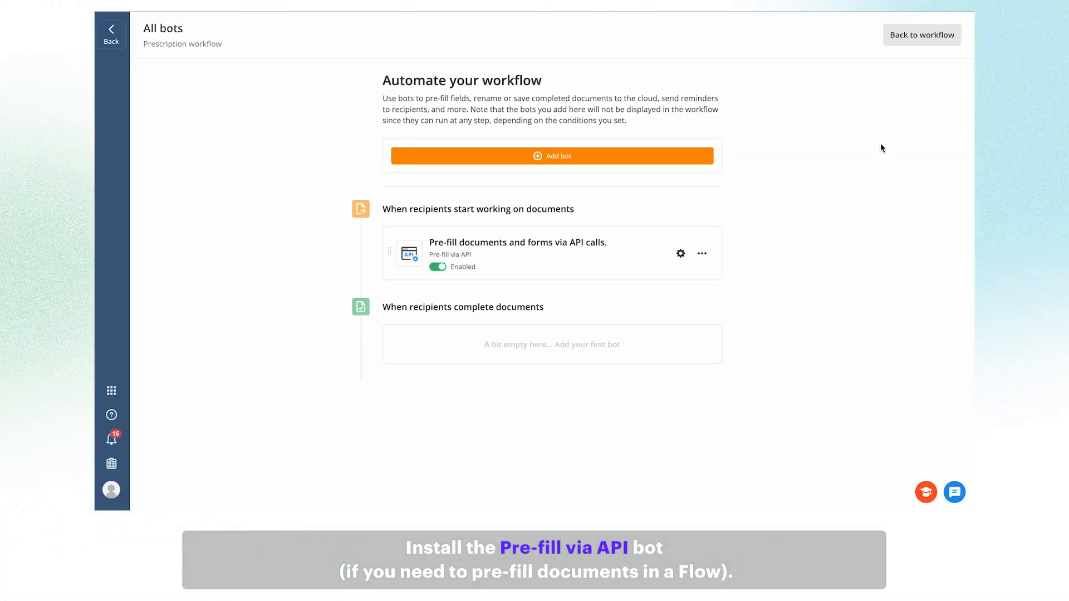
{"action": "left_click", "coordinate": [910, 35]}
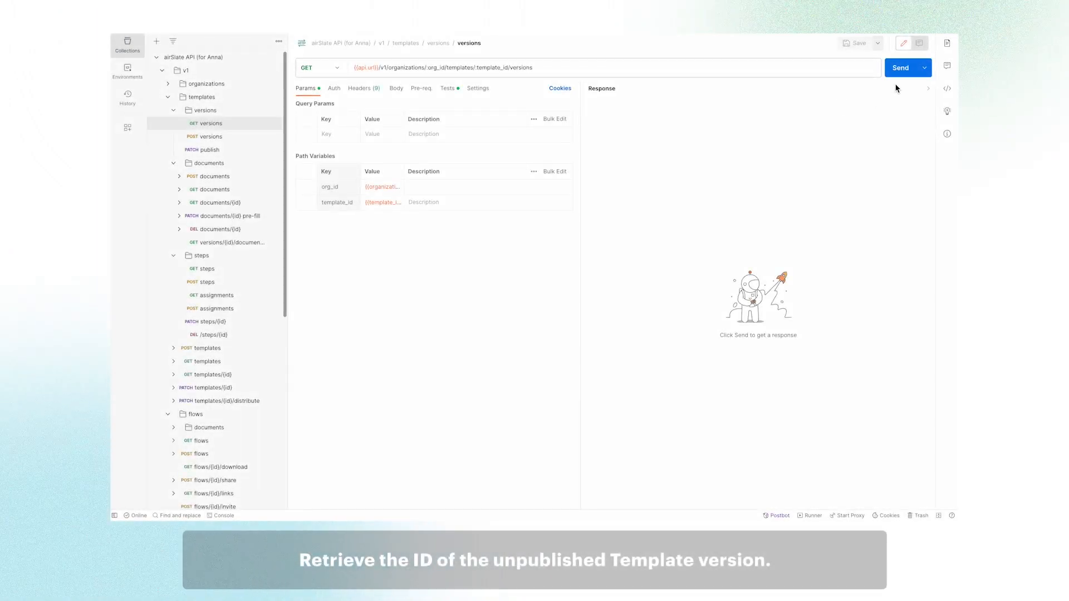
Fetch the template versions and copy the unpublished version 1's id for the publish request.
{"action": "left_click", "coordinate": [899, 72]}
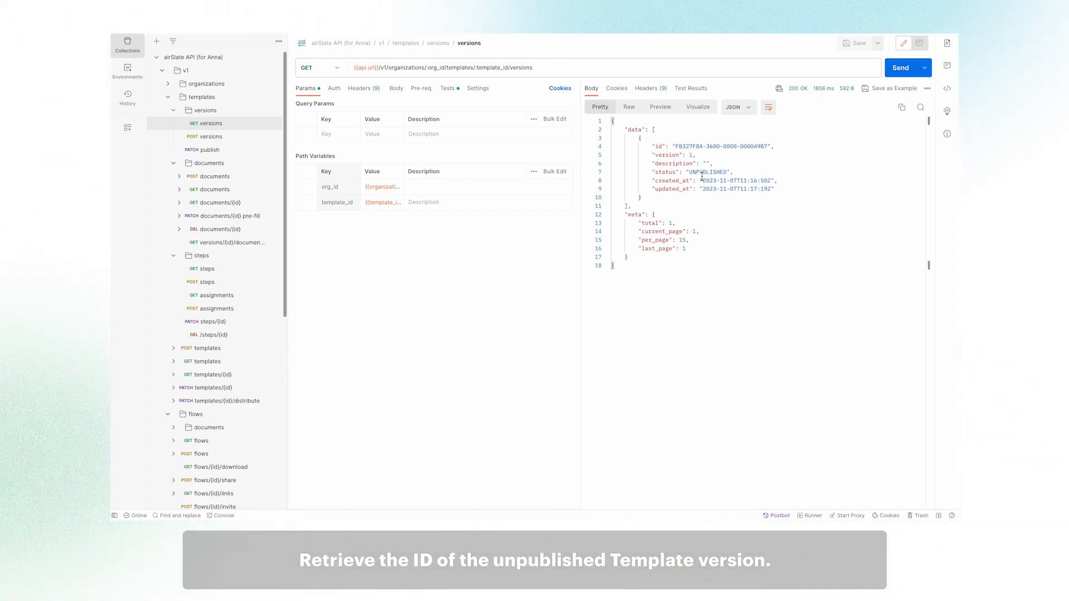
{"action": "left_click_drag", "start_coordinate": [677, 145], "coordinate": [768, 148]}
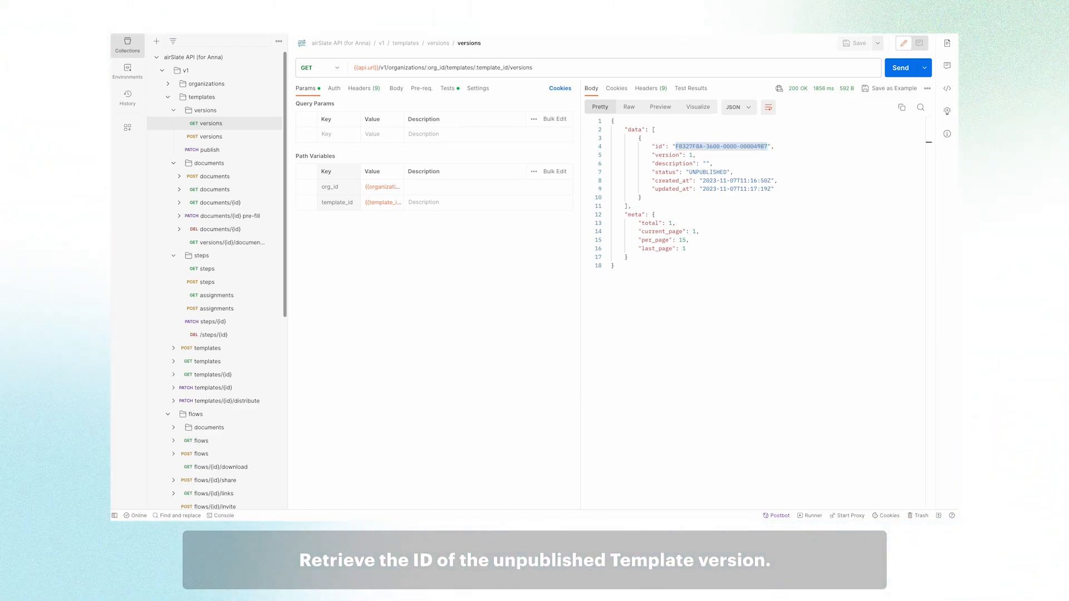
{"action": "left_click", "coordinate": [210, 150]}
{"action": "left_click", "coordinate": [385, 217]}
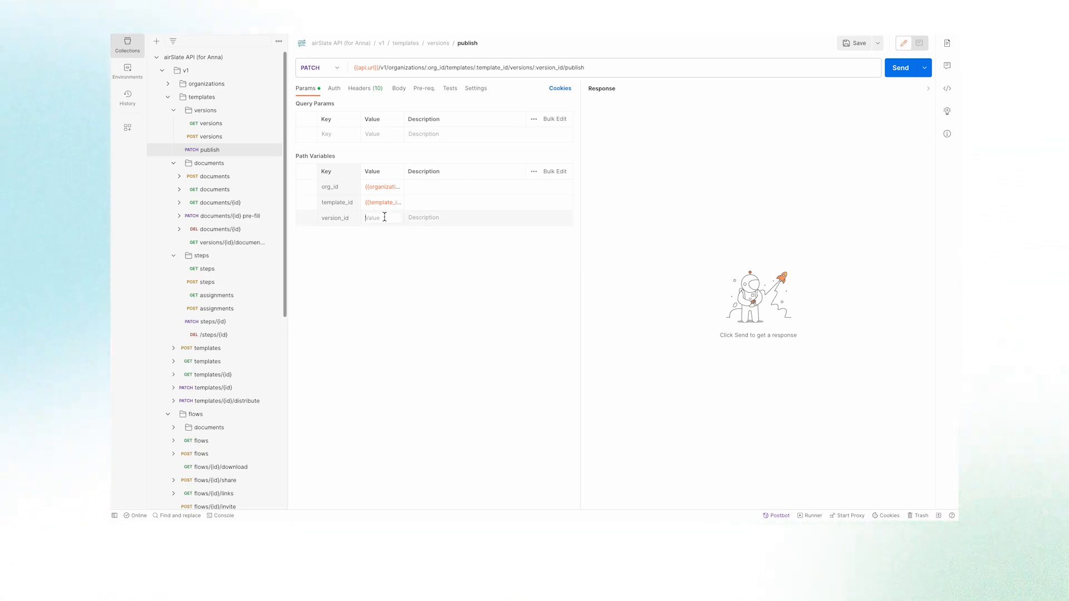
Paste the copied version ID as version_id and send the publish request.
{"action": "key", "text": "ctrl+v"}
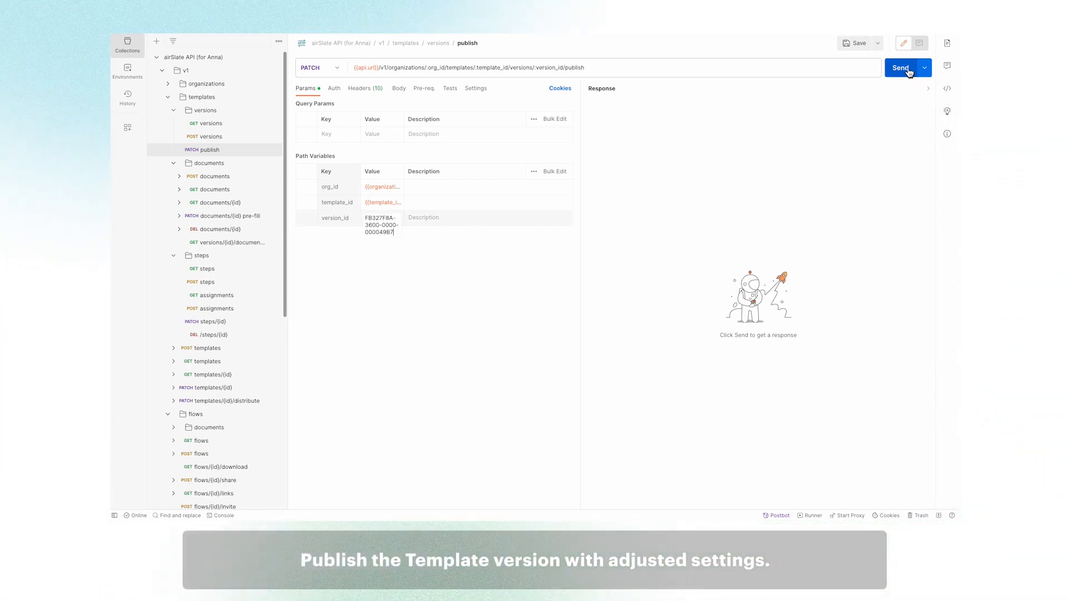
{"action": "left_click", "coordinate": [904, 73]}
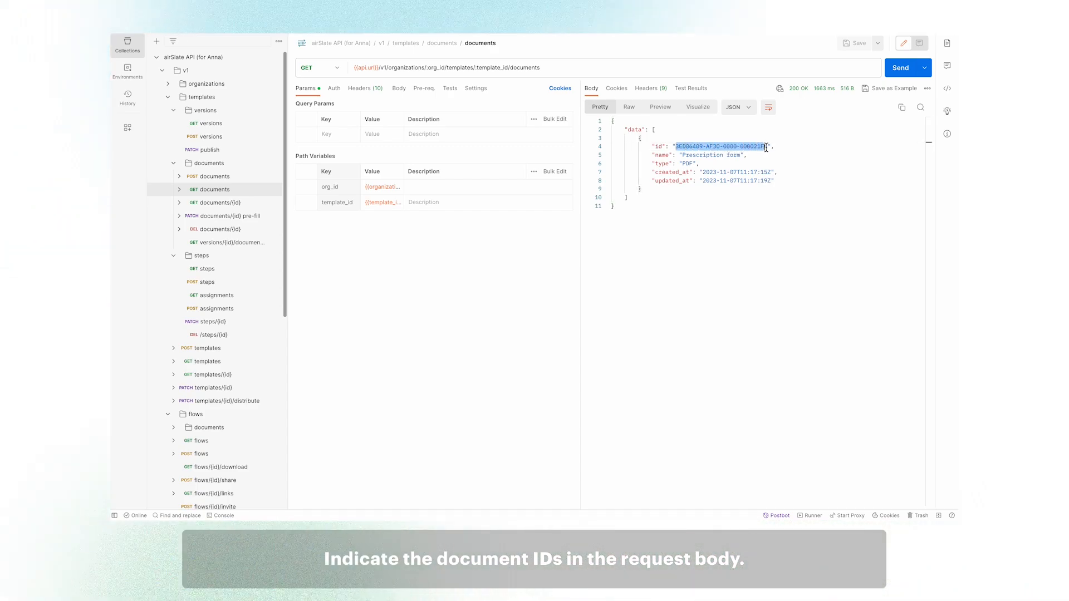
Copy the Prescription form's document ID into the flow request body's id.
{"action": "left_click_drag", "start_coordinate": [766, 147], "coordinate": [767, 148]}
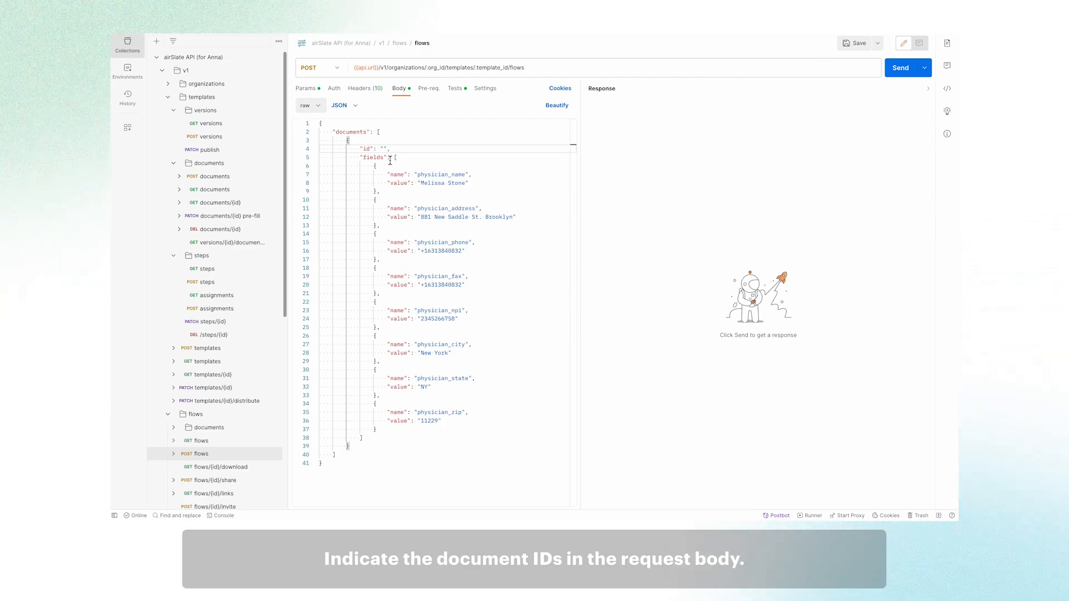
{"action": "key", "text": "ctrl+v"}
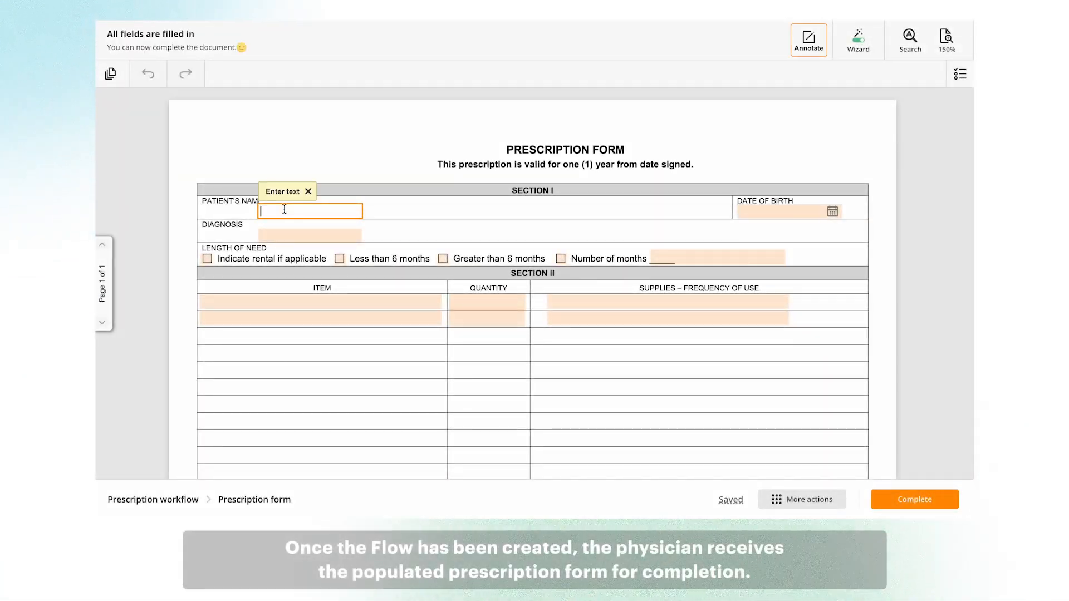
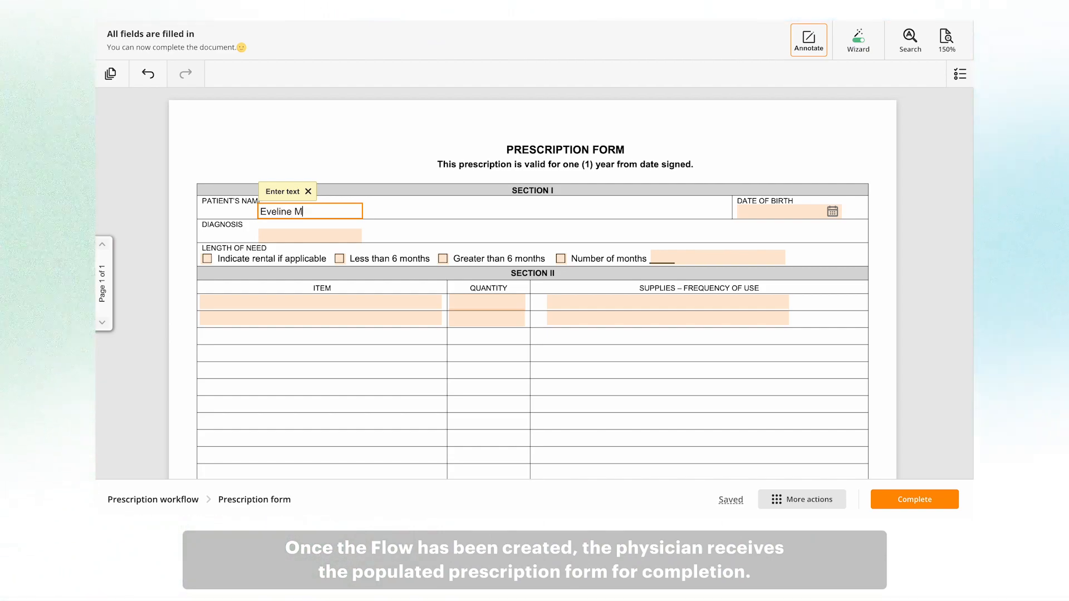
Enter the patient's name, choose the birth date, and set usage frequency to 'once a day'.
{"action": "left_click", "coordinate": [760, 217]}
{"action": "type", "text": "on"}
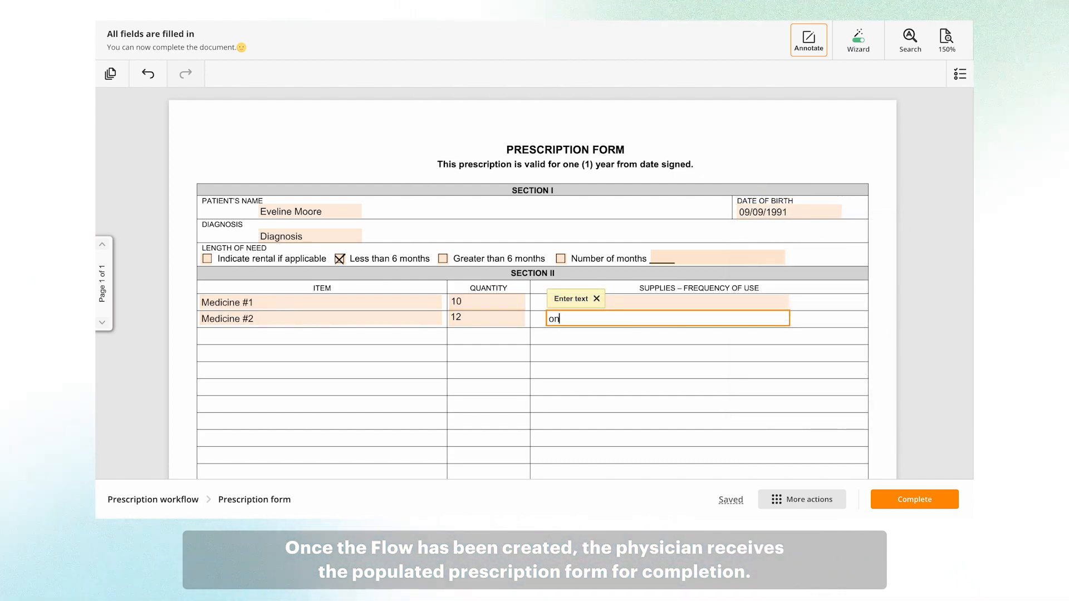
{"action": "type", "text": "ce a day"}
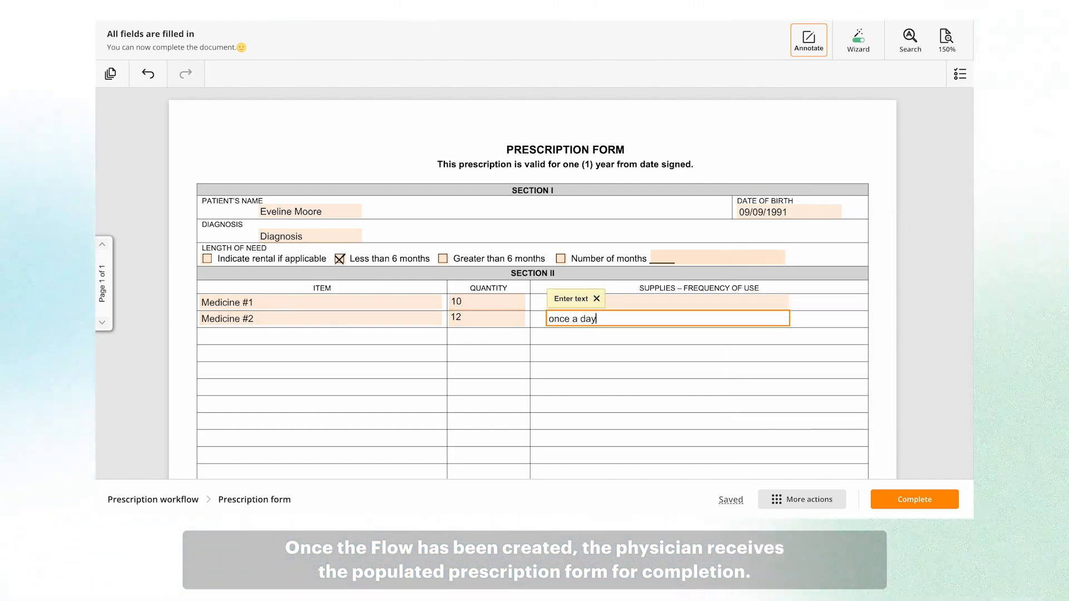
Add the physician's signature, set the signing date to today (11/07/2023), and complete the form.
{"action": "scroll", "coordinate": [533, 283], "scroll_direction": "down", "scroll_amount": 5}
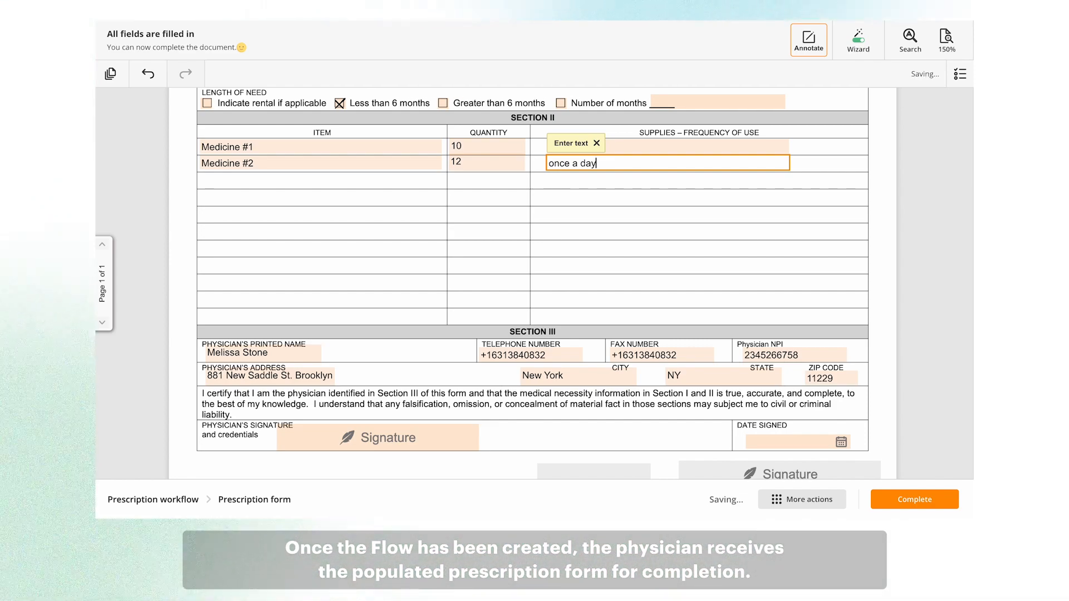
{"action": "scroll", "coordinate": [533, 278], "scroll_direction": "down", "scroll_amount": 1}
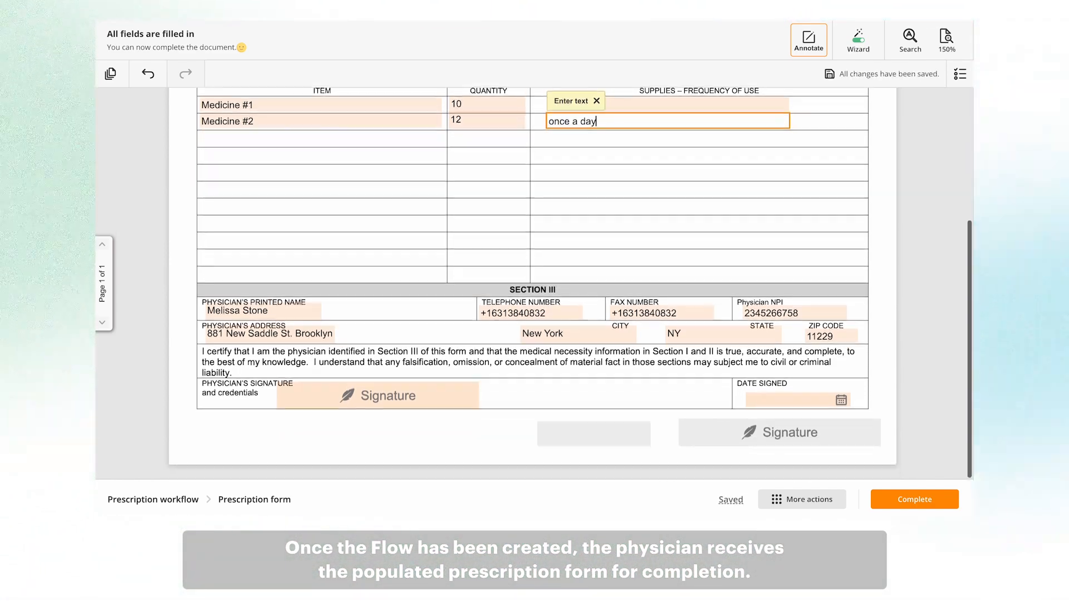
{"action": "left_click", "coordinate": [435, 411]}
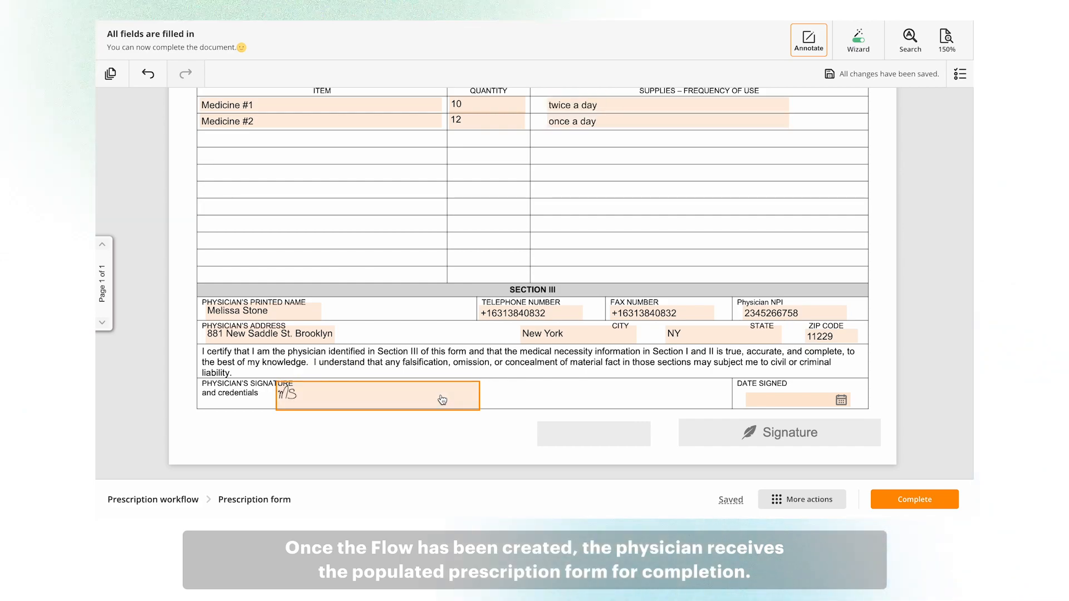
{"action": "left_click", "coordinate": [784, 401]}
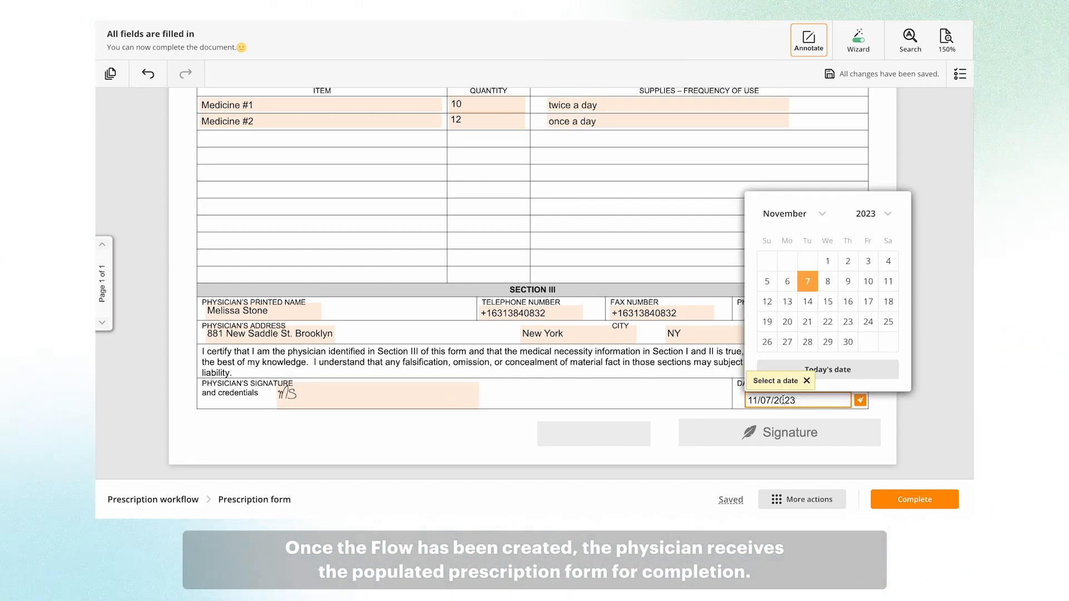
{"action": "left_click", "coordinate": [852, 372]}
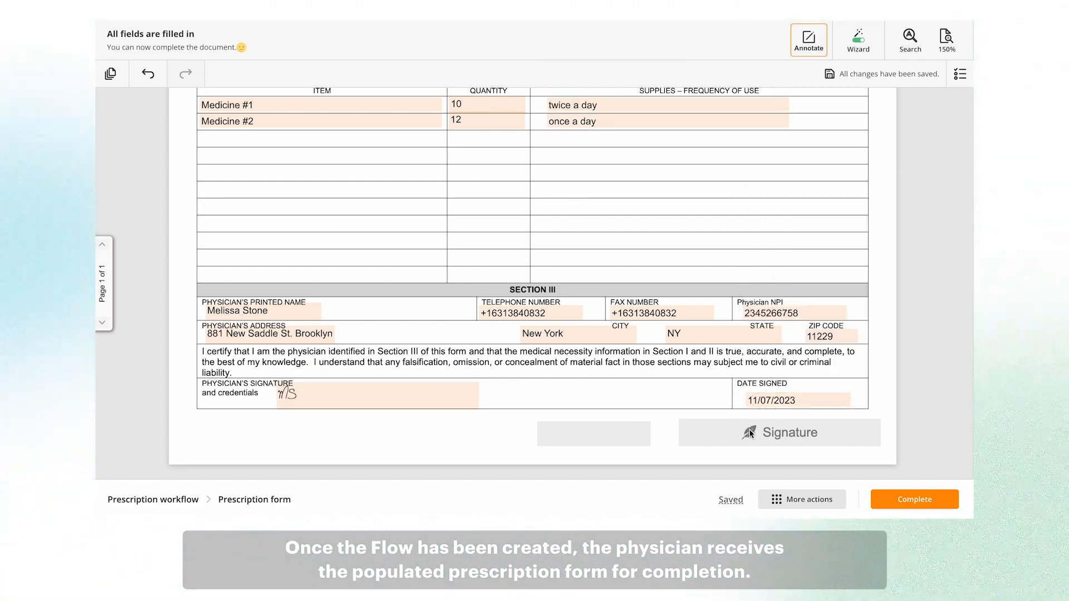
{"action": "left_click", "coordinate": [915, 500]}
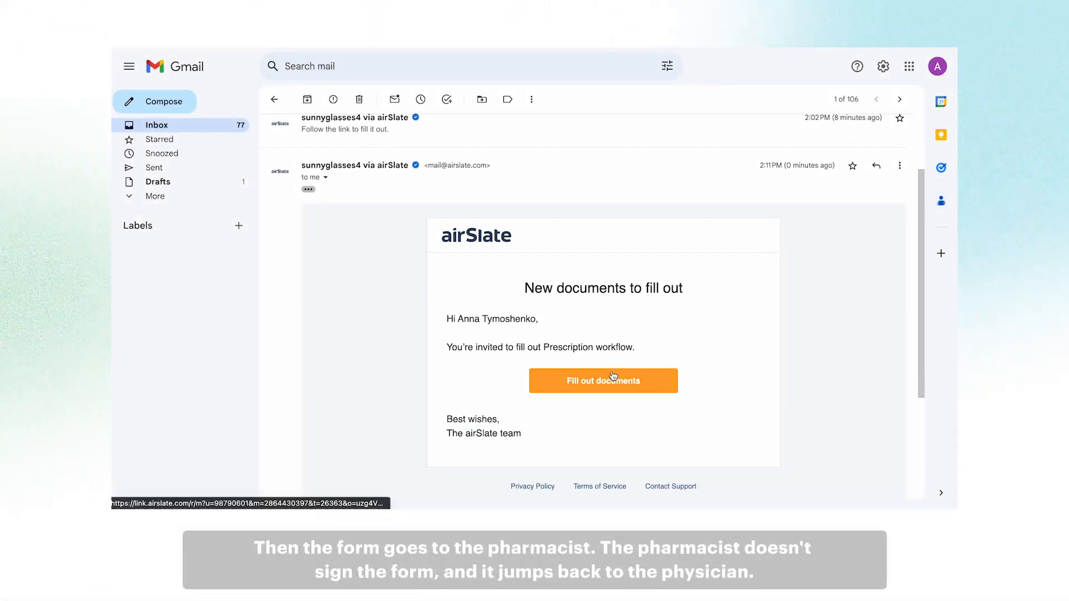
From the email link, add the pharmacist note 'Medicine #1 is not available' and submit it unsigned.
{"action": "left_click", "coordinate": [607, 377]}
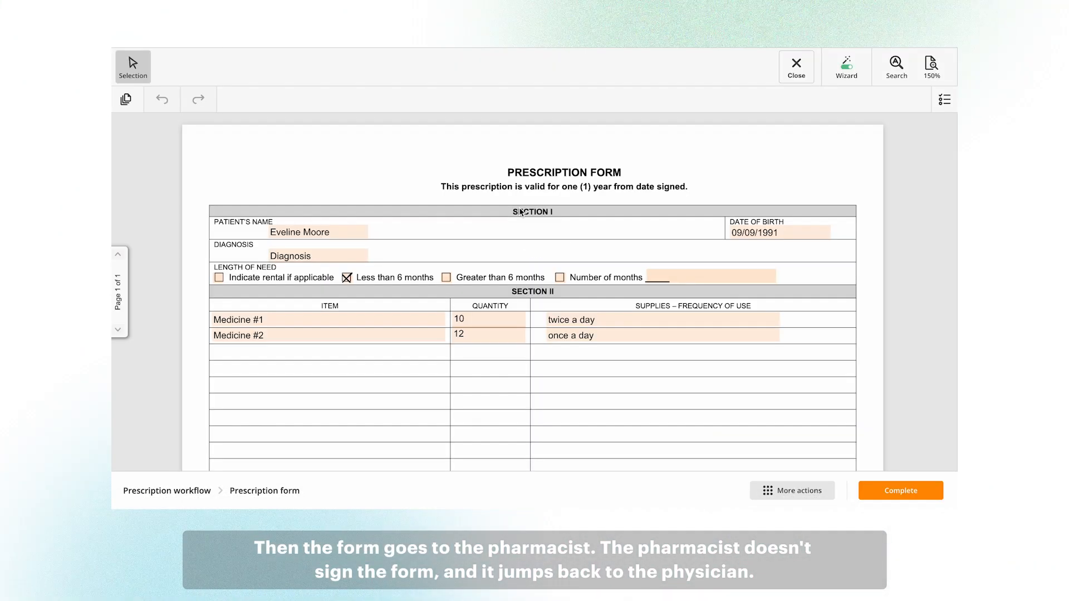
{"action": "scroll", "coordinate": [601, 322], "scroll_direction": "down", "scroll_amount": 3}
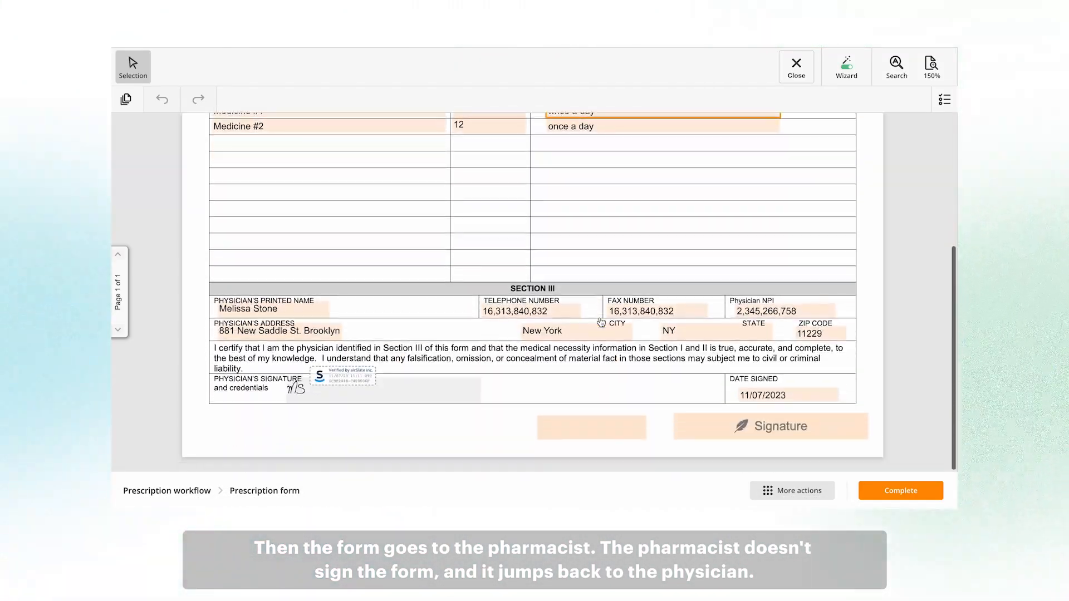
{"action": "left_click", "coordinate": [555, 429]}
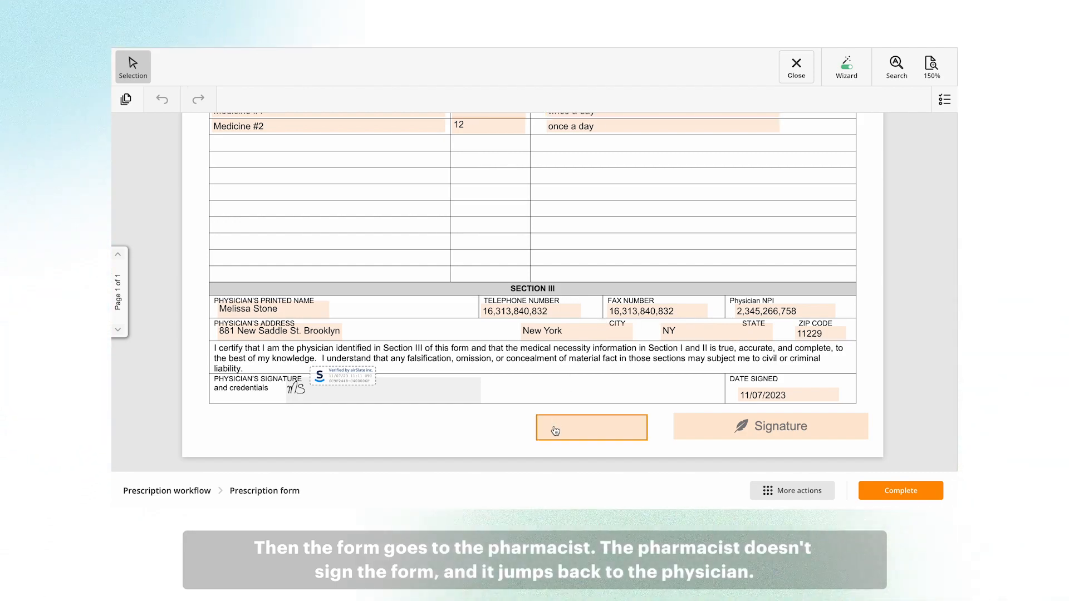
{"action": "type", "text": "Me"}
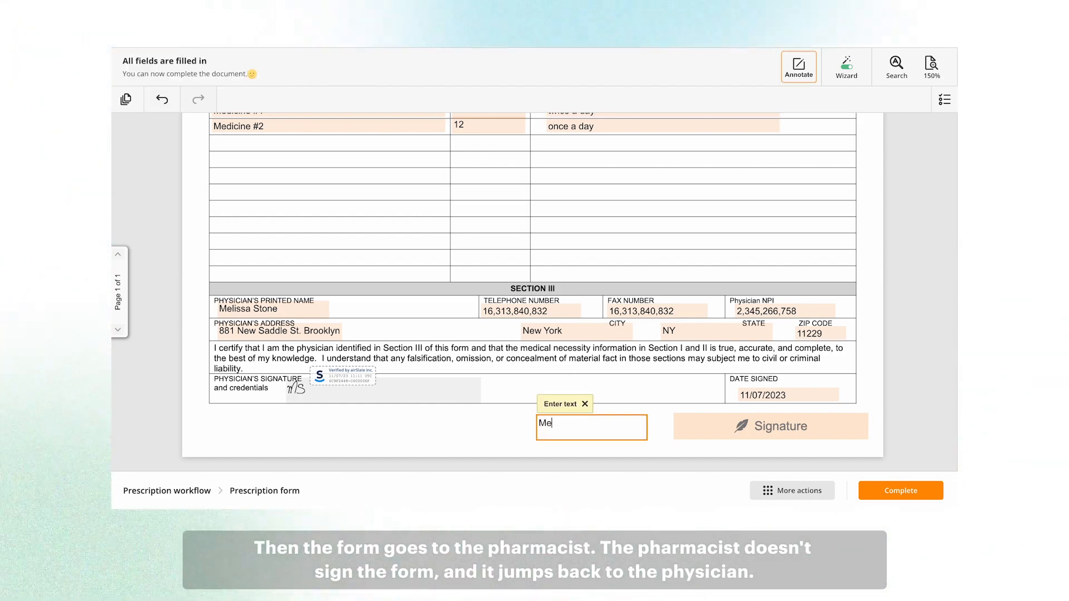
{"action": "type", "text": "dicine"}
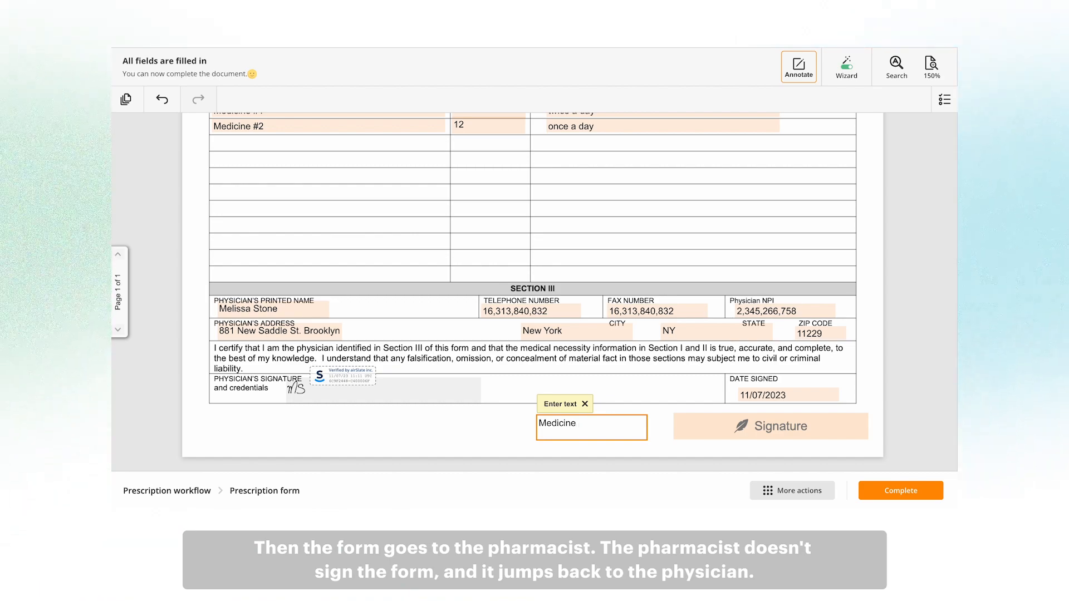
{"action": "type", "text": " #1 is not availab"}
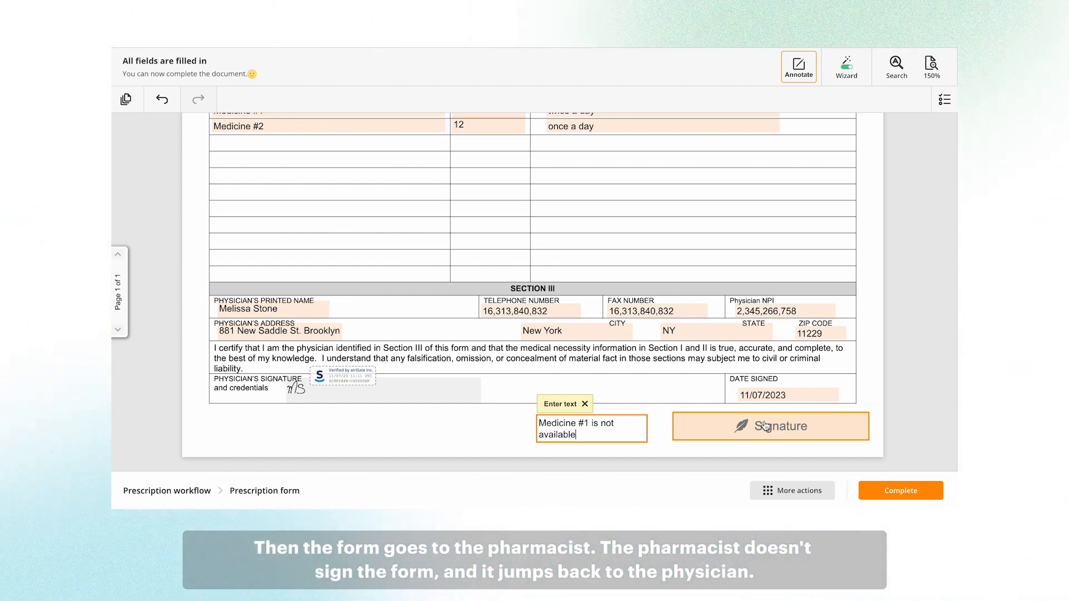
{"action": "type", "text": "le"}
{"action": "left_click", "coordinate": [913, 495]}
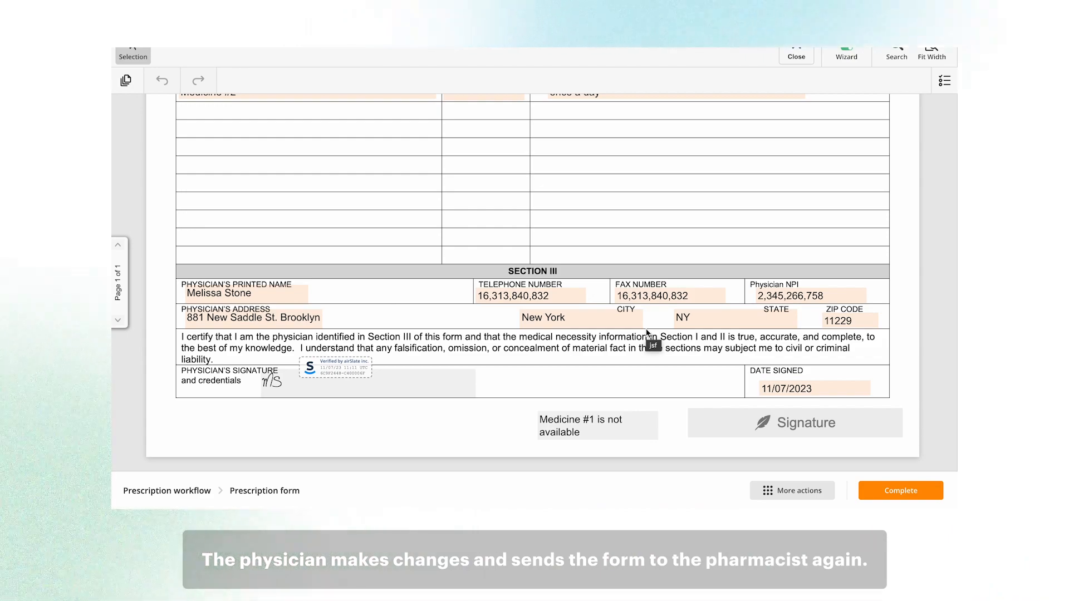
Change the first item from 'Medicine #1' to 'Medicine #3' and resubmit the form.
{"action": "scroll", "coordinate": [242, 190], "scroll_direction": "up", "scroll_amount": 3}
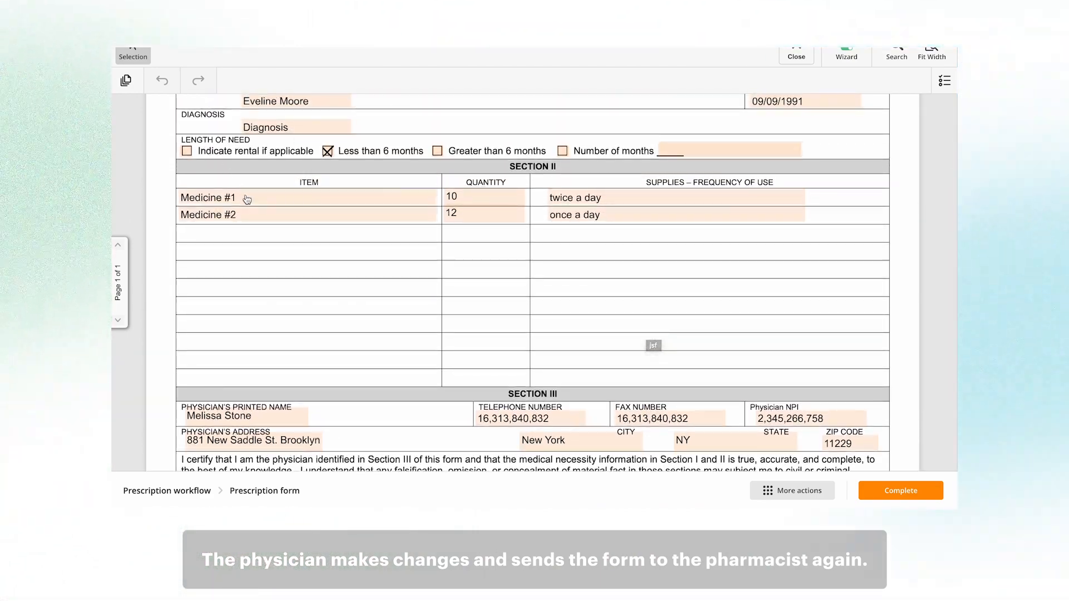
{"action": "left_click", "coordinate": [255, 199]}
{"action": "key", "text": "BackSpace"}
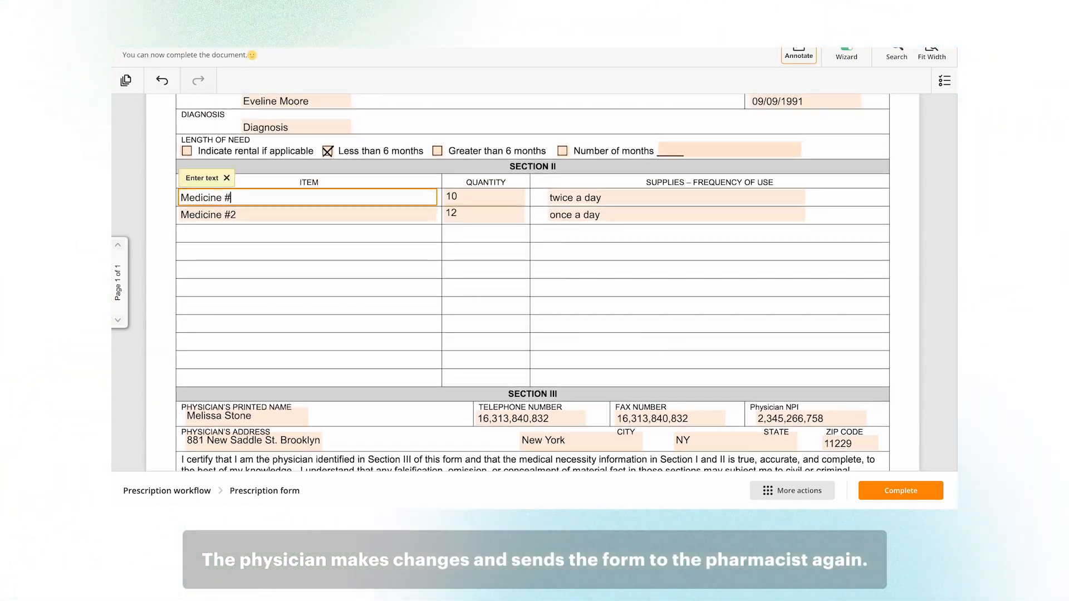
{"action": "type", "text": "3"}
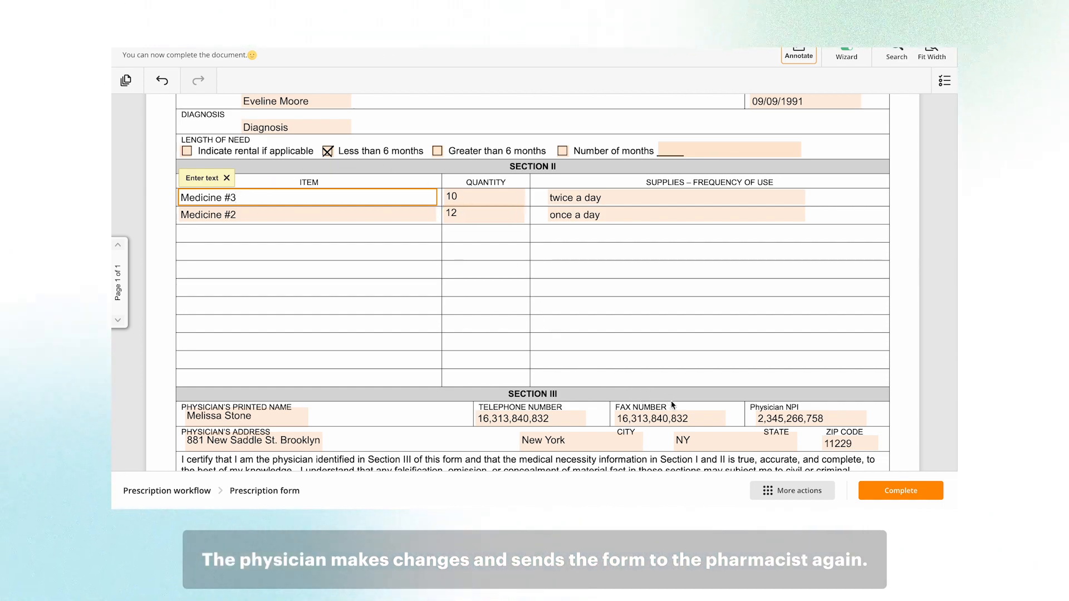
{"action": "scroll", "coordinate": [669, 398], "scroll_direction": "down", "scroll_amount": 3}
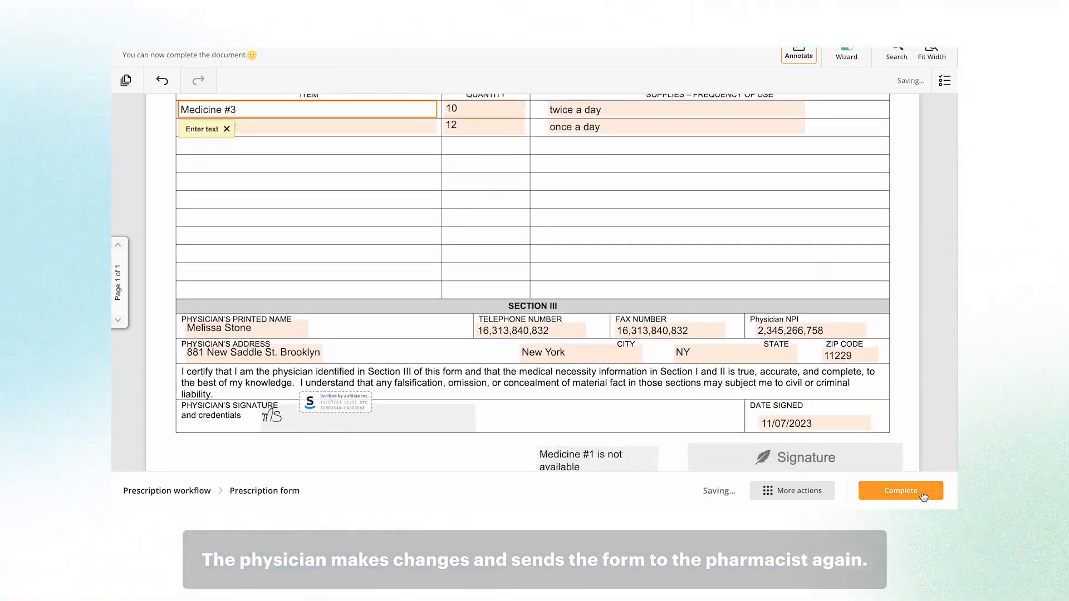
{"action": "left_click", "coordinate": [925, 492]}
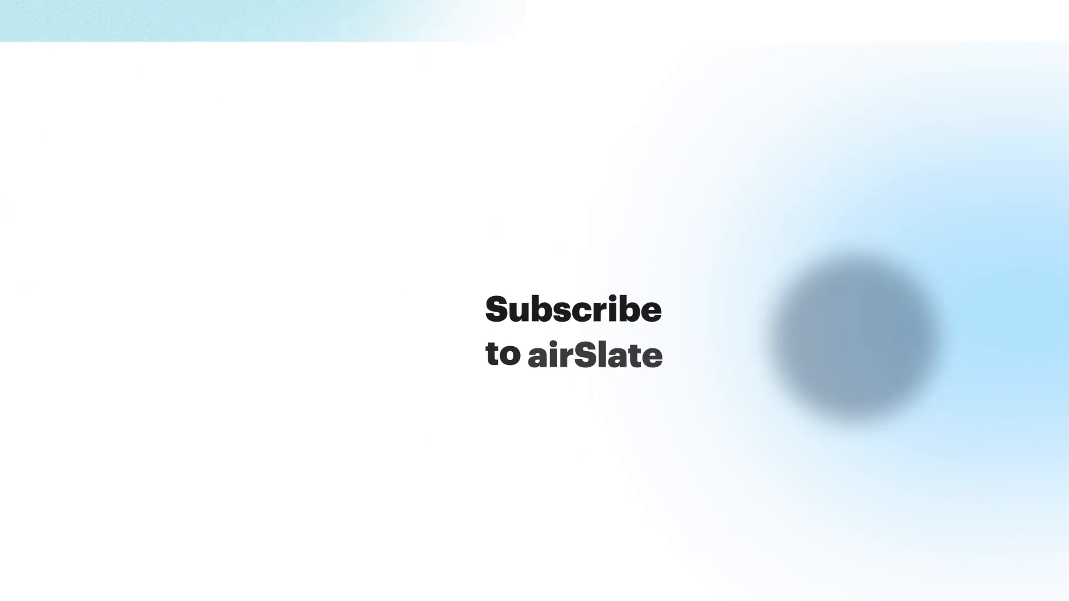